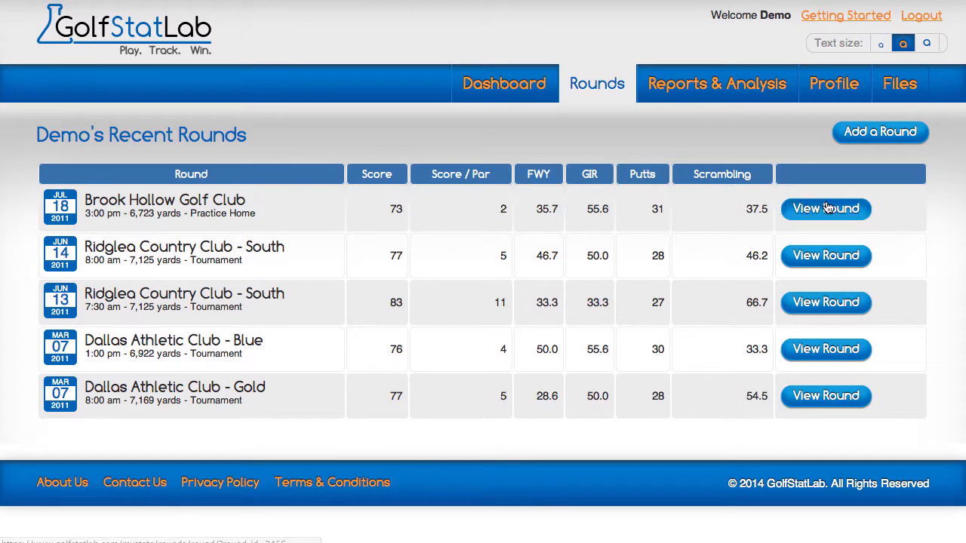
# Start adding a new round and set the course's state to New Mexico
pyautogui.click(857, 139)
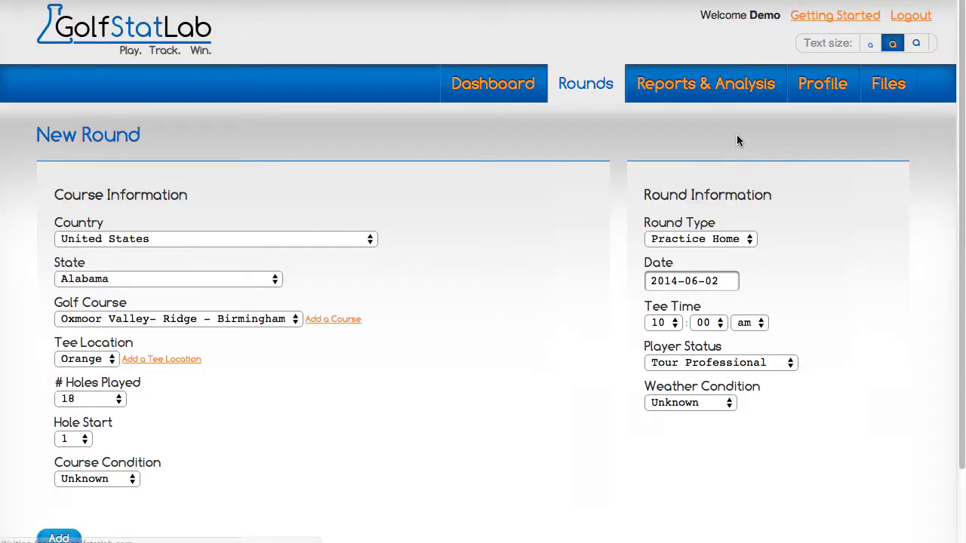
pyautogui.scroll(-2, 560, 219)
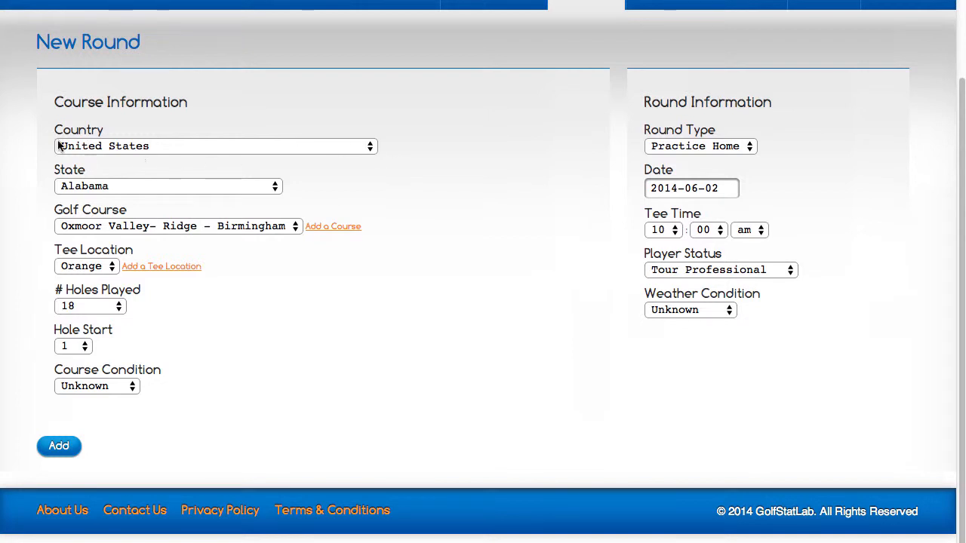
pyautogui.click(231, 190)
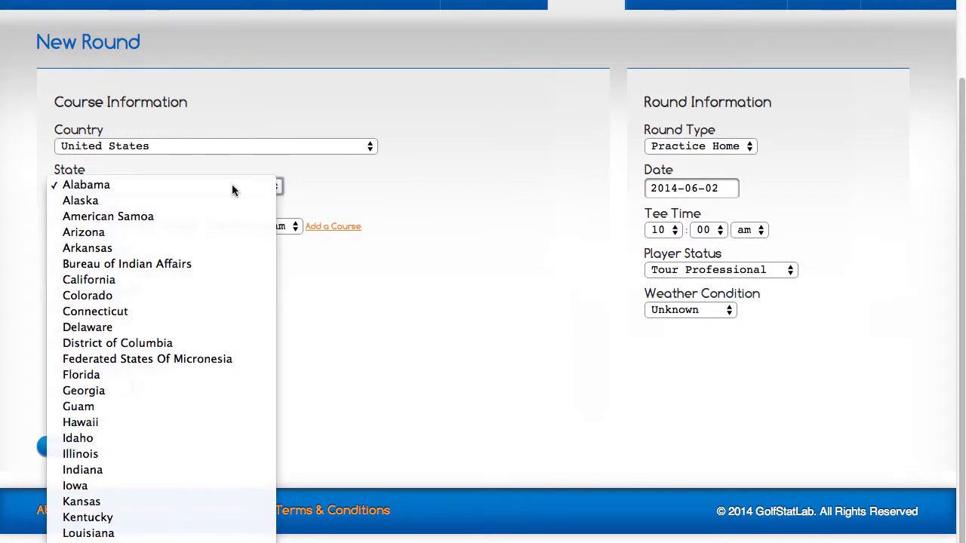
pyautogui.write('new m')
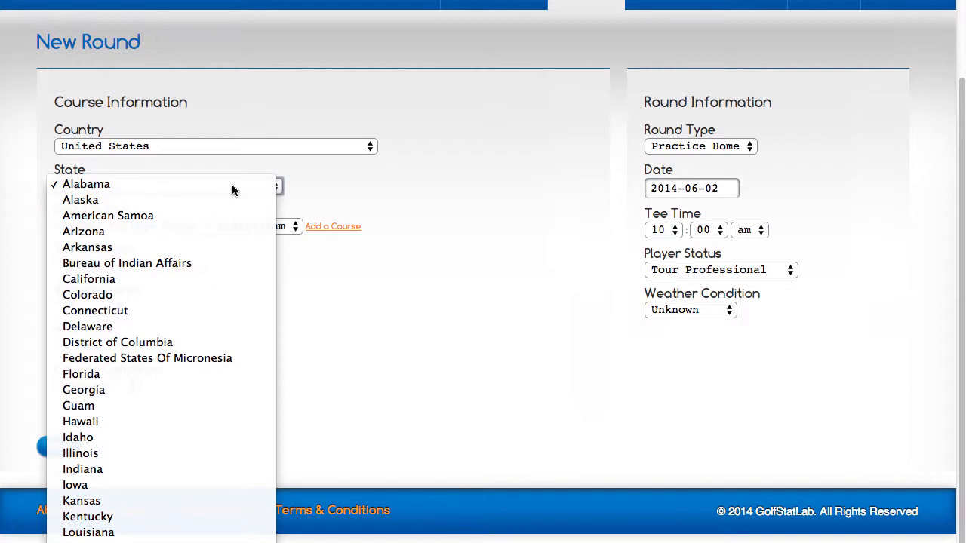
pyautogui.press('Return')
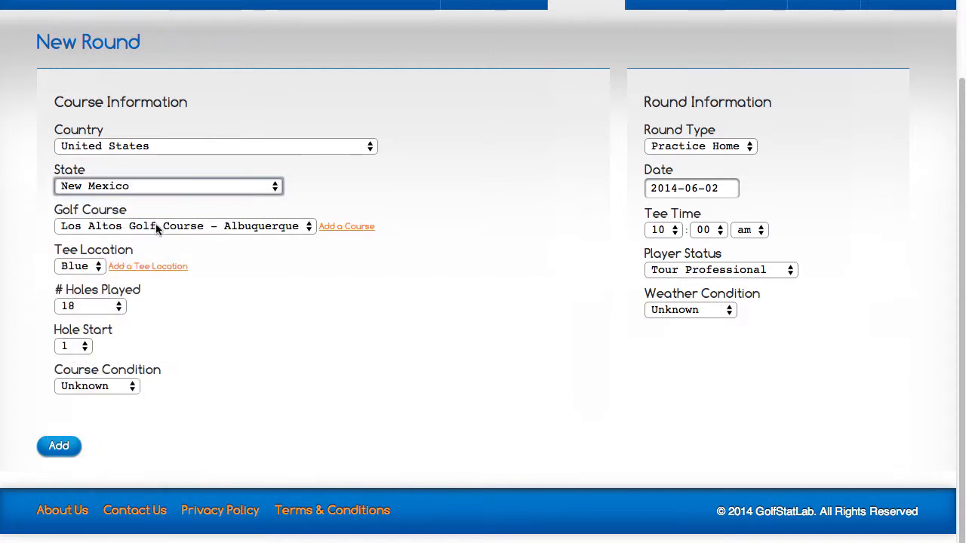
# Examine the choices offered for golf course, tee location and number of holes played
pyautogui.click(311, 229)
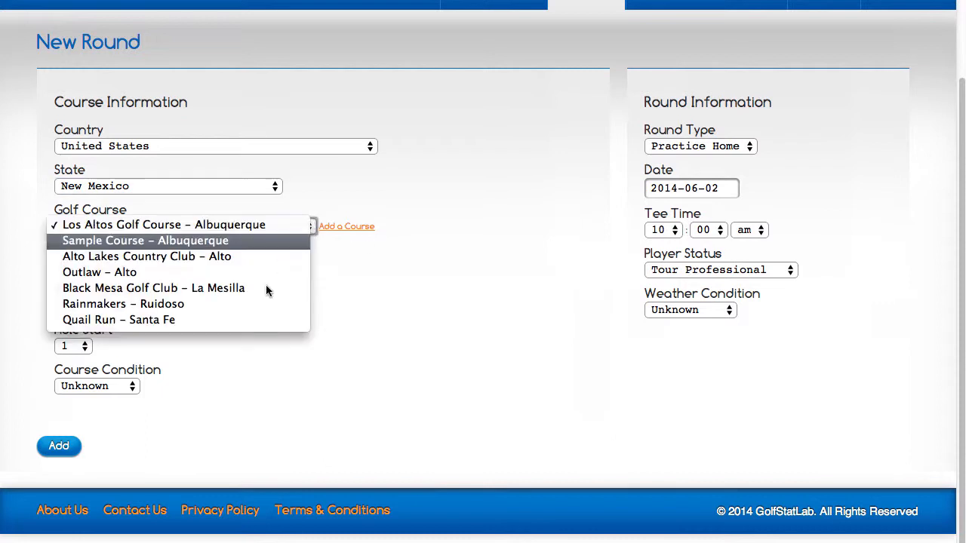
pyautogui.click(335, 241)
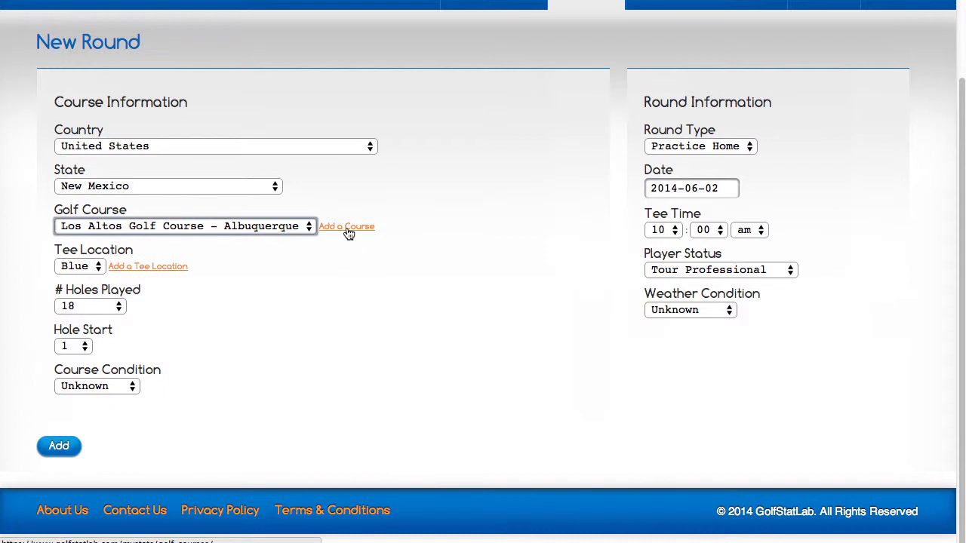
pyautogui.click(83, 265)
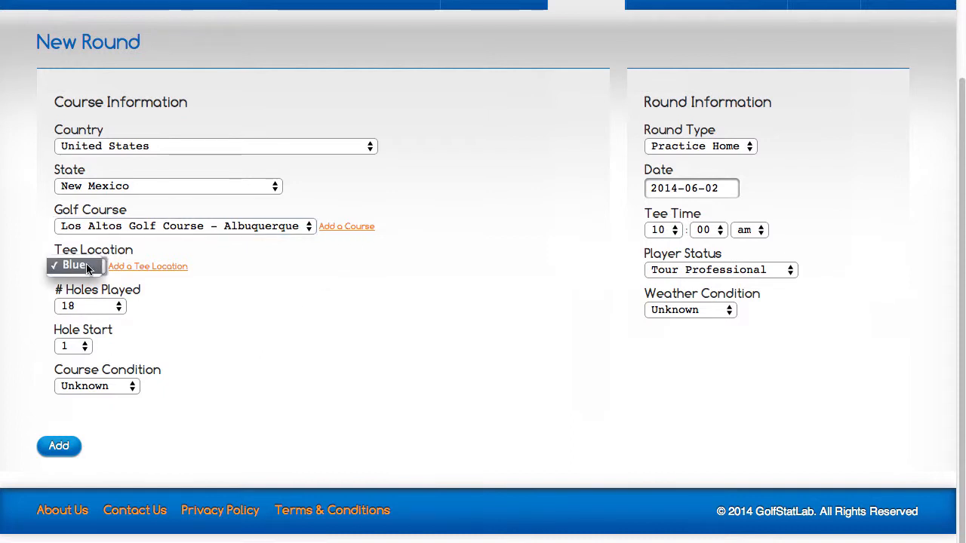
pyautogui.click(84, 253)
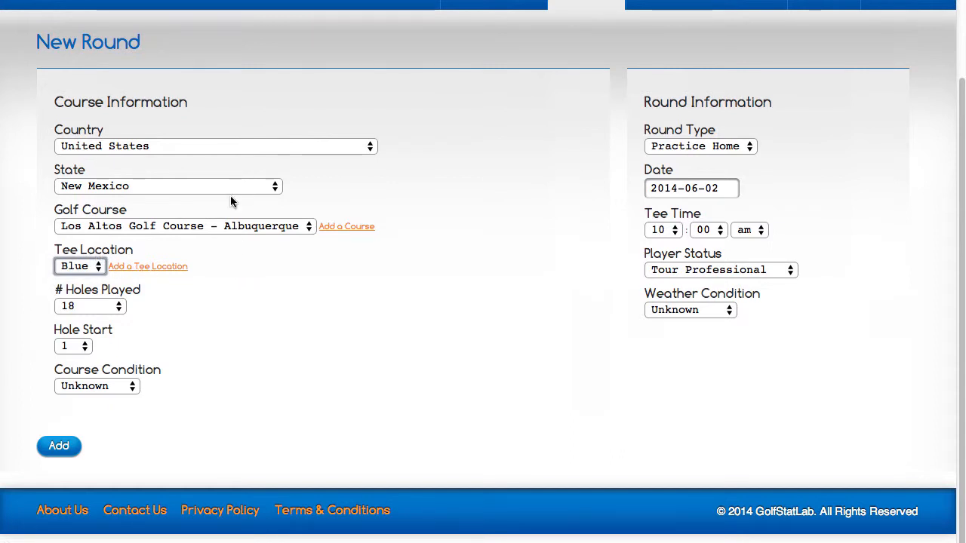
pyautogui.click(202, 227)
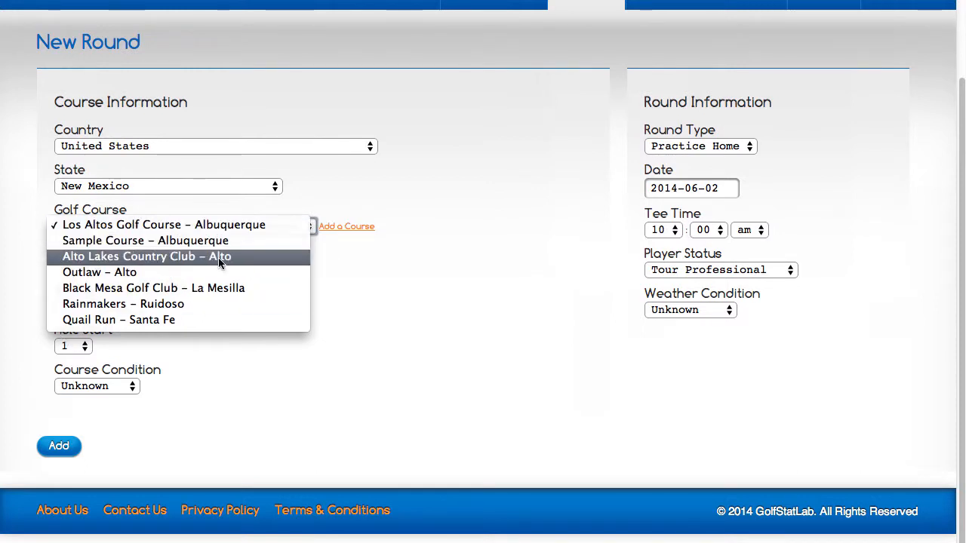
pyautogui.click(374, 202)
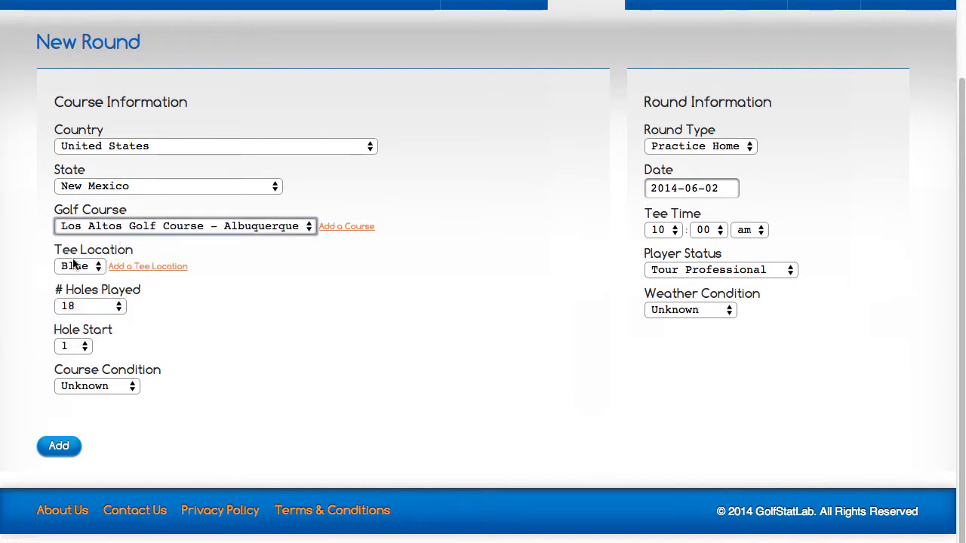
pyautogui.click(108, 309)
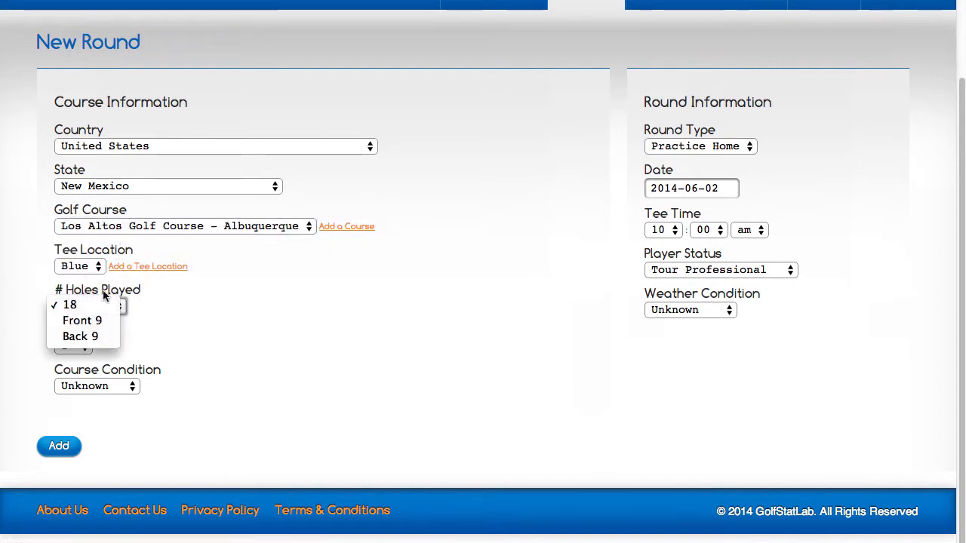
pyautogui.click(213, 332)
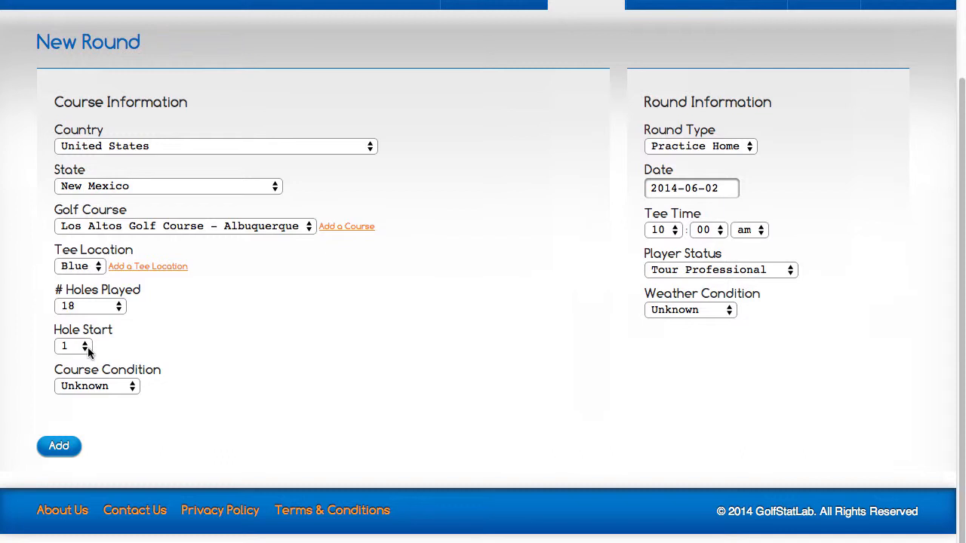
# Set the course condition to Normal and the weather condition to Acceptable
pyautogui.click(120, 388)
pyautogui.click(103, 416)
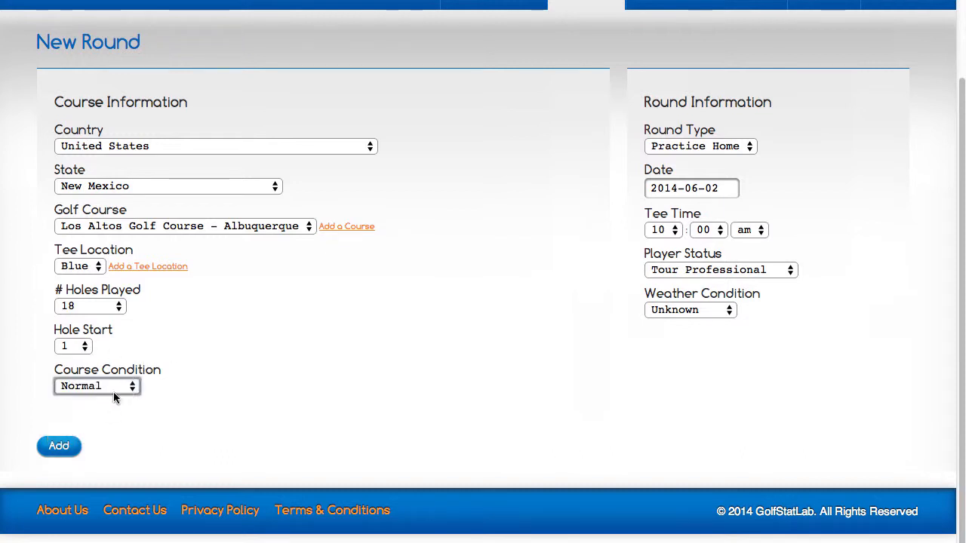
pyautogui.click(736, 149)
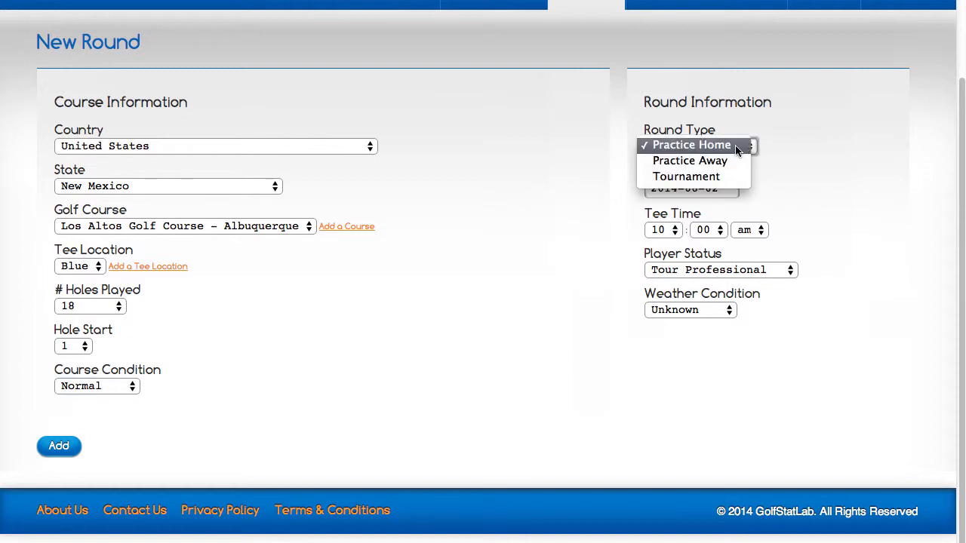
pyautogui.click(718, 149)
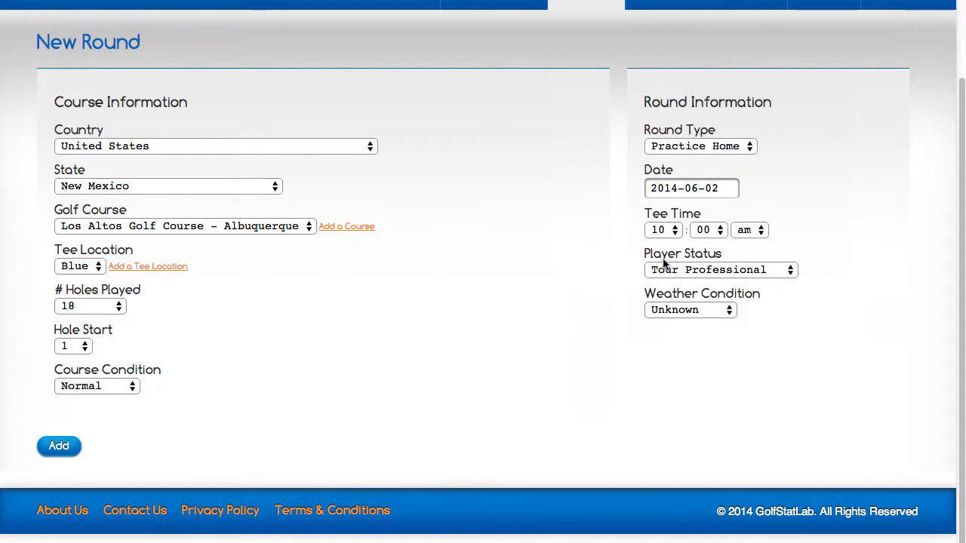
pyautogui.click(667, 310)
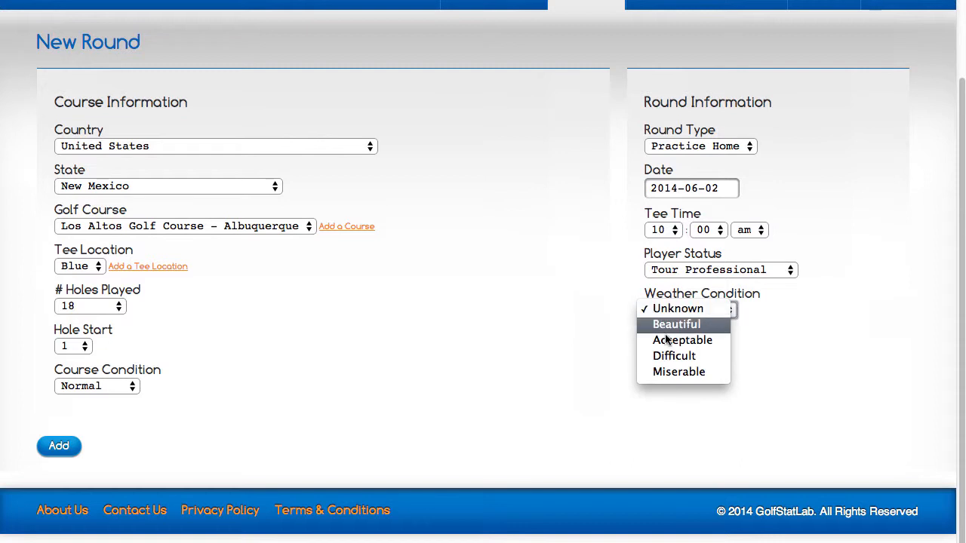
pyautogui.click(667, 341)
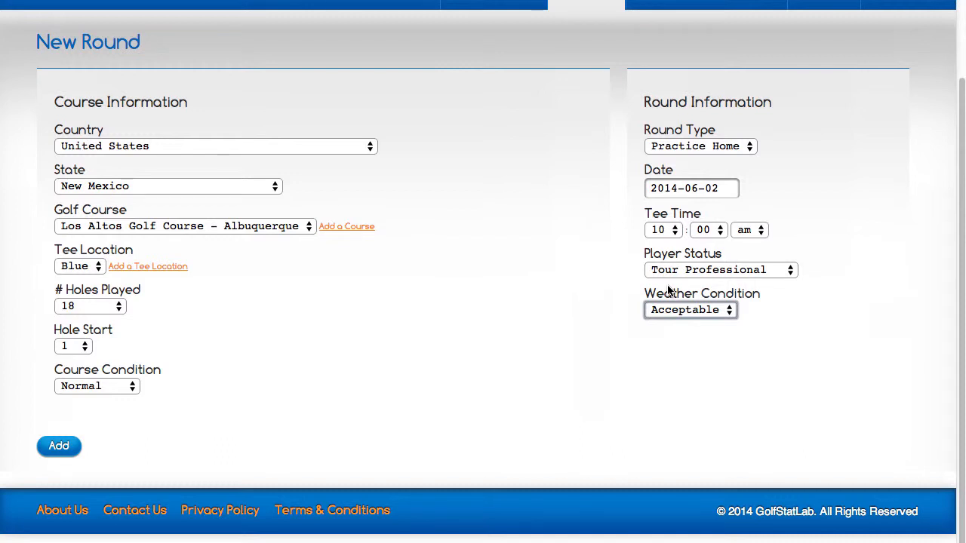
# Check the round type choices and set the round's date to 2014-05-14
pyautogui.click(749, 146)
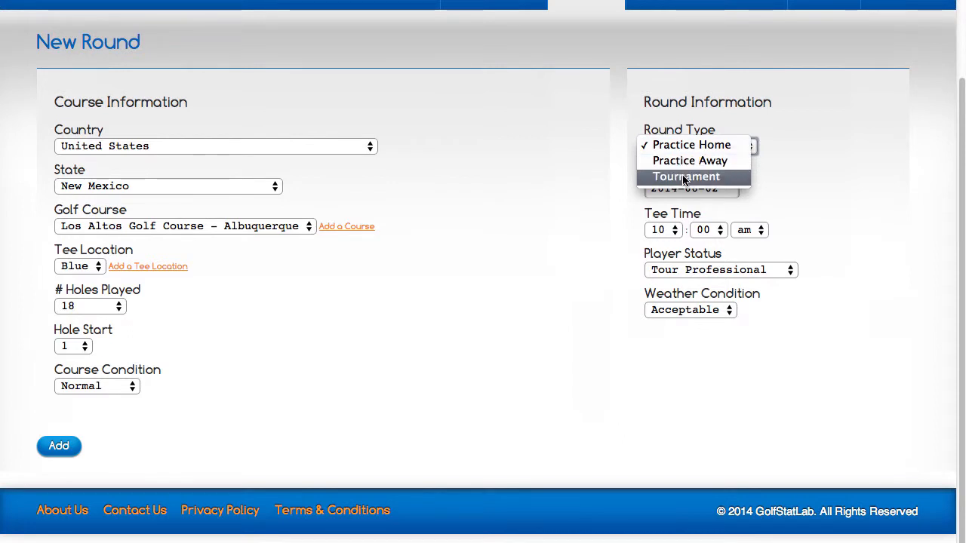
pyautogui.click(739, 144)
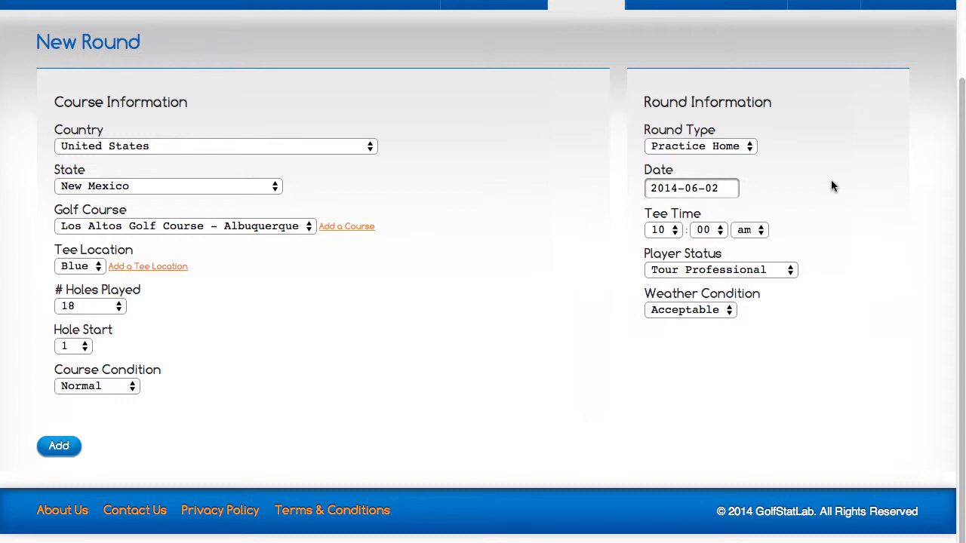
pyautogui.click(694, 189)
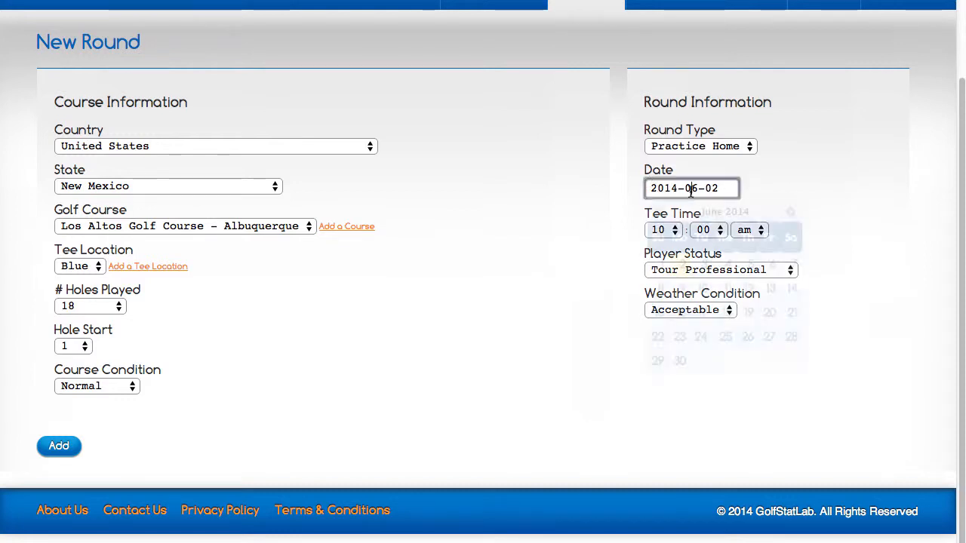
pyautogui.click(659, 212)
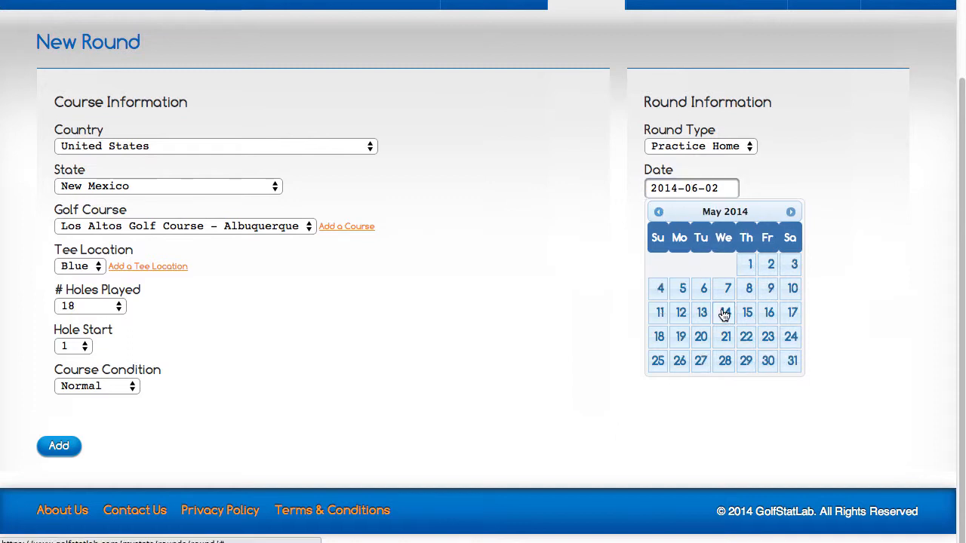
pyautogui.click(724, 312)
# Set the round's tee time to 9:15 am
pyautogui.click(675, 231)
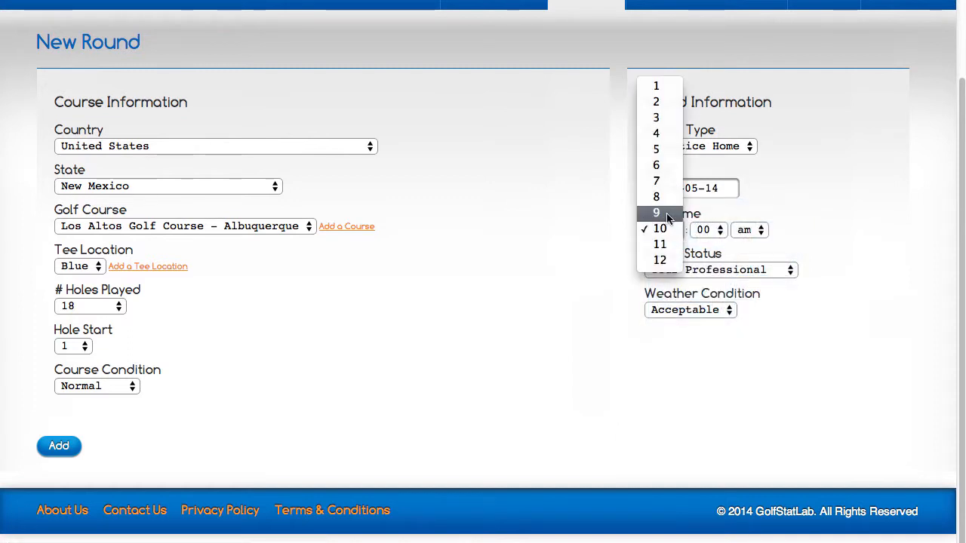
pyautogui.click(669, 213)
pyautogui.click(749, 230)
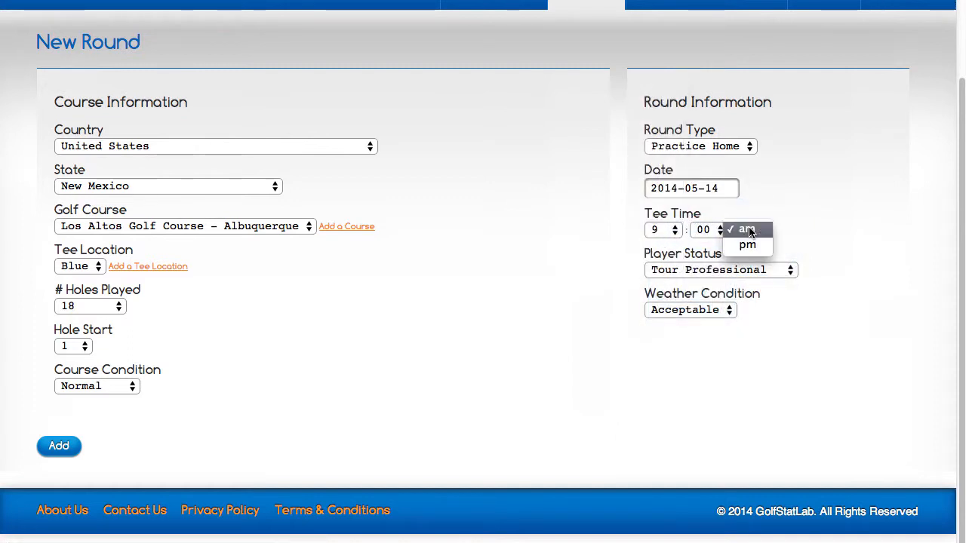
pyautogui.click(705, 230)
pyautogui.click(704, 244)
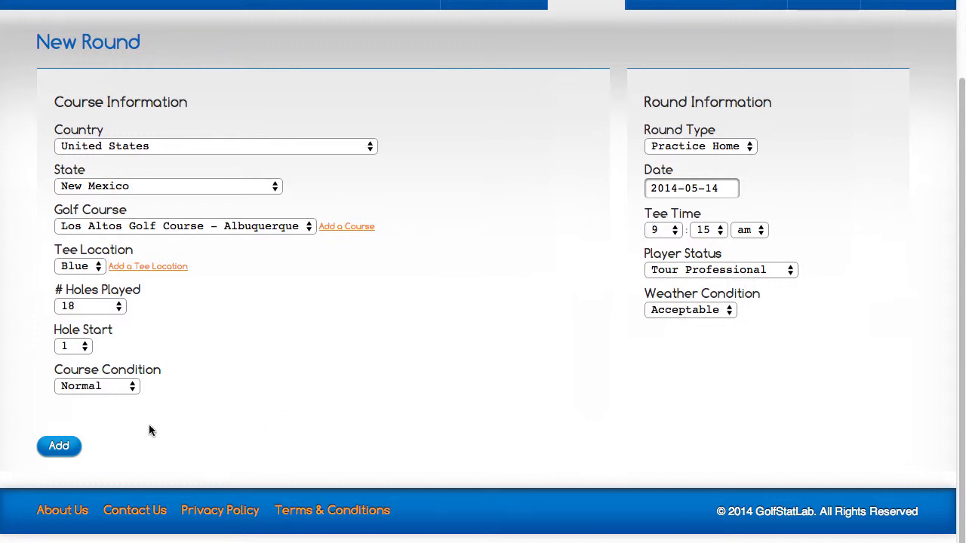
# Submit the new round and reopen the Los Altos Golf Course entry from the list of recent rounds
pyautogui.click(69, 453)
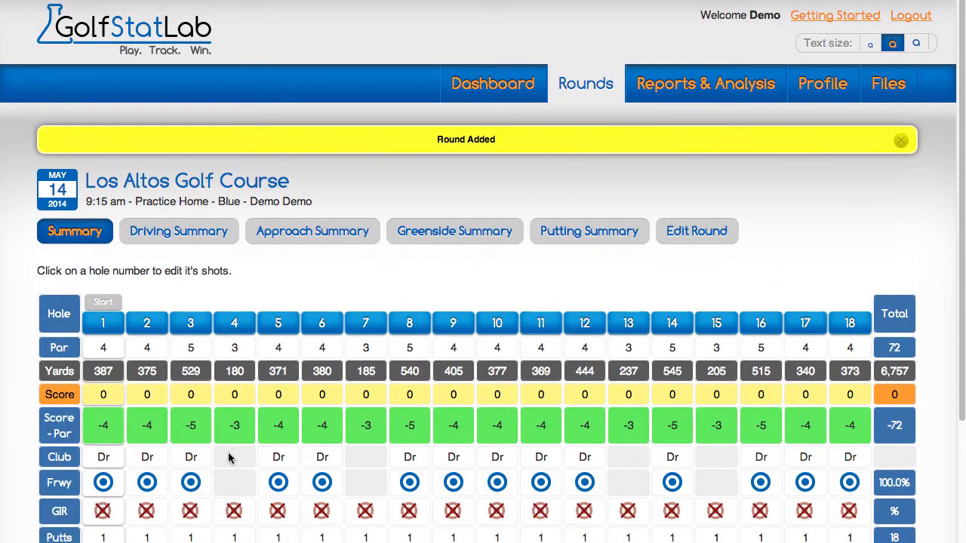
pyautogui.click(901, 142)
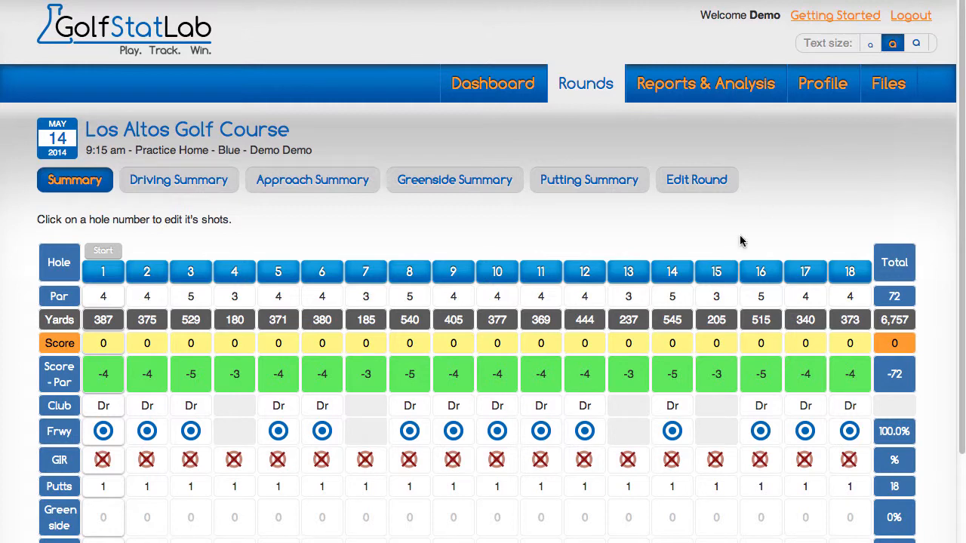
pyautogui.click(596, 85)
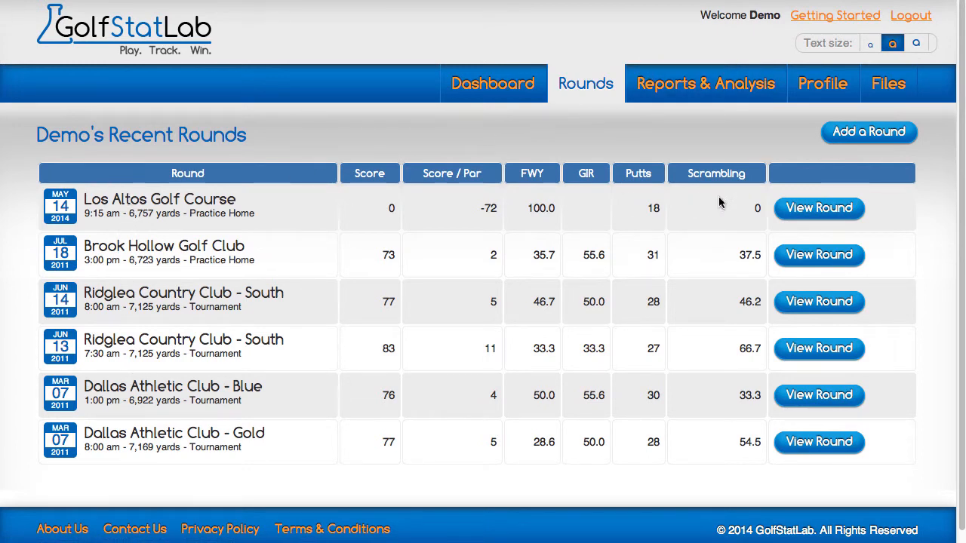
pyautogui.click(815, 210)
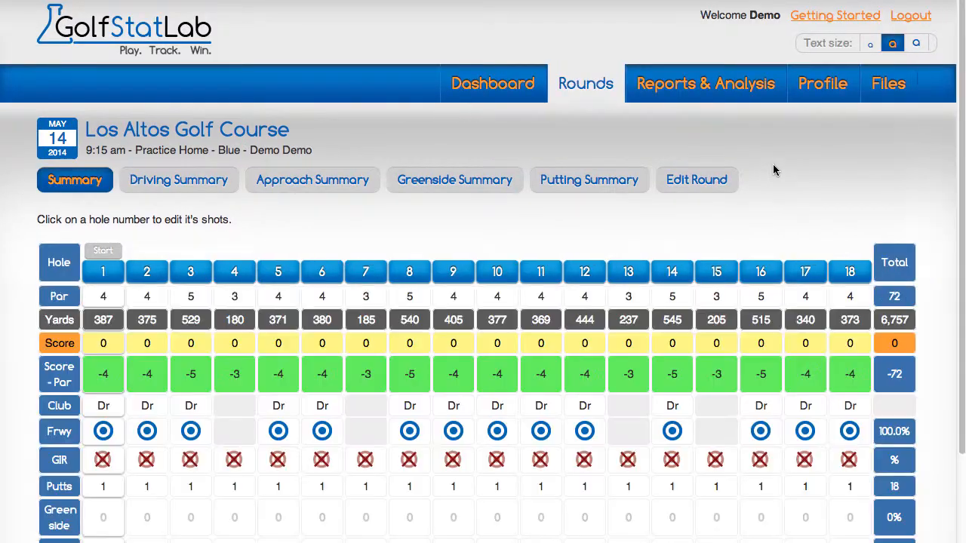
# Look over the round's editing form and its driving summary, and return to the hole-by-hole summary
pyautogui.scroll(-1, 786, 181)
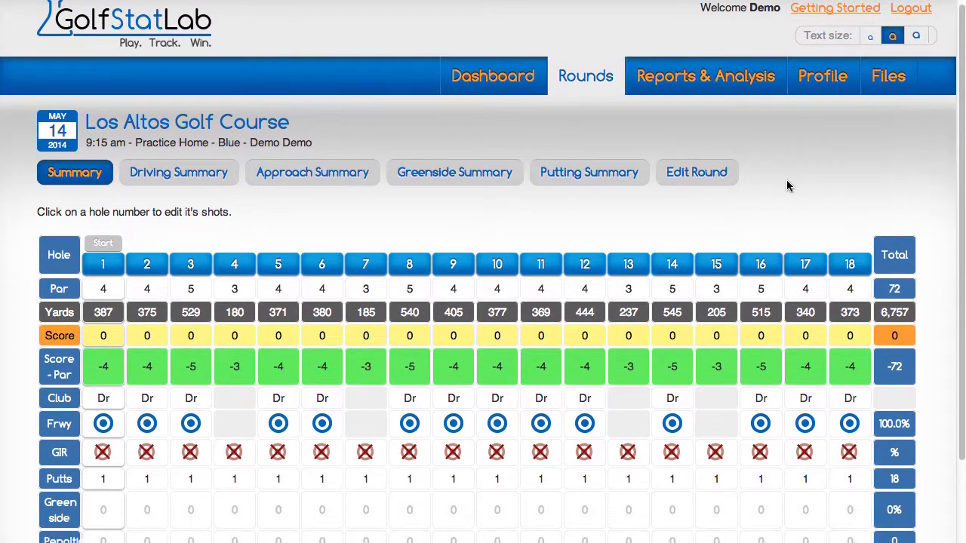
pyautogui.click(679, 175)
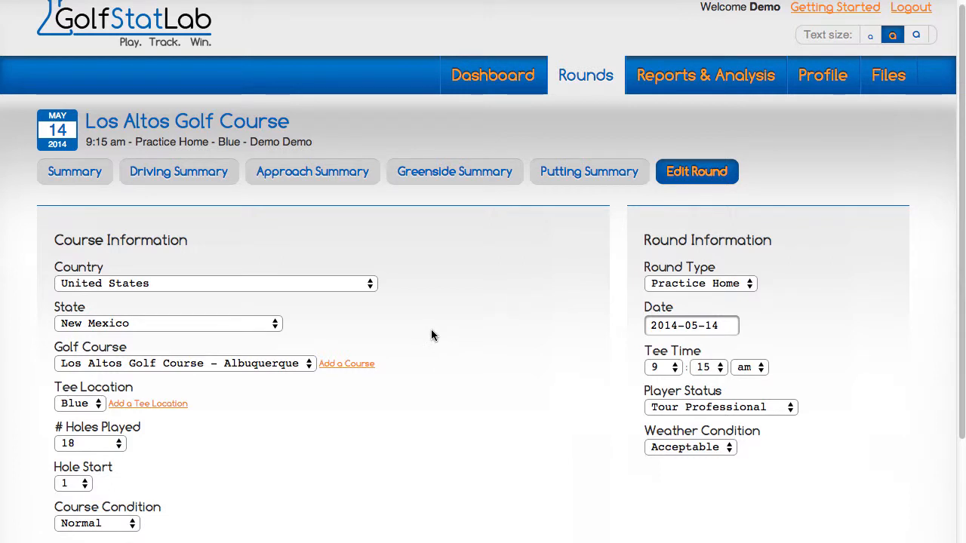
pyautogui.scroll(-3, 431, 329)
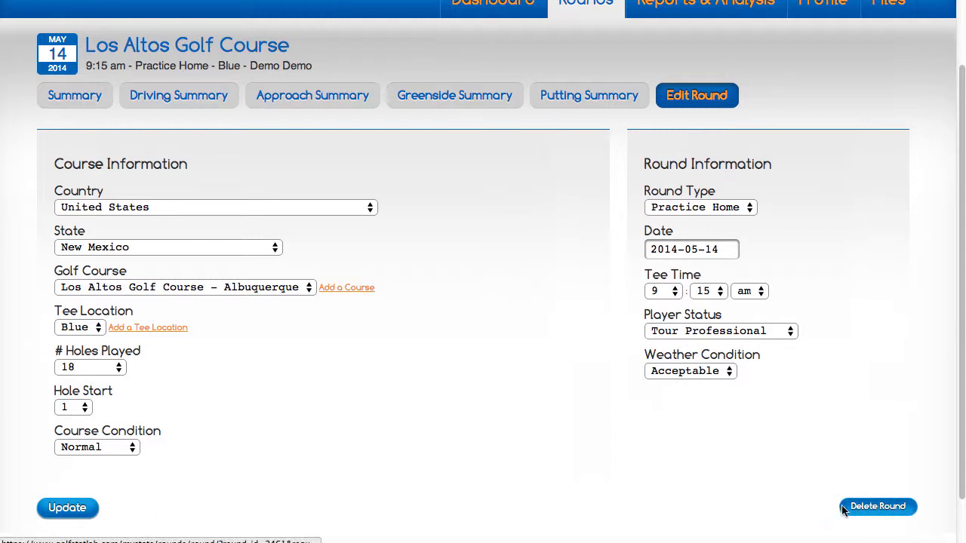
pyautogui.scroll(-1, 268, 95)
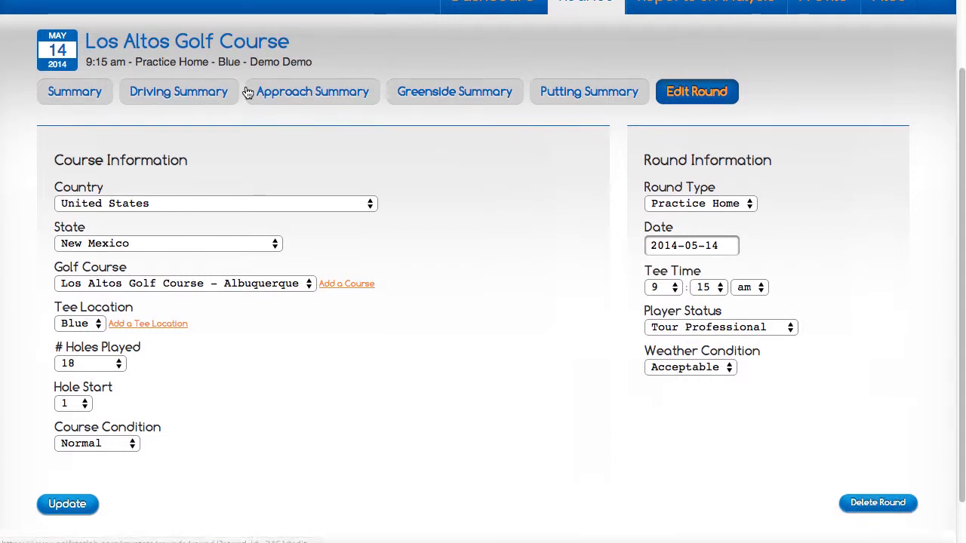
pyautogui.click(160, 98)
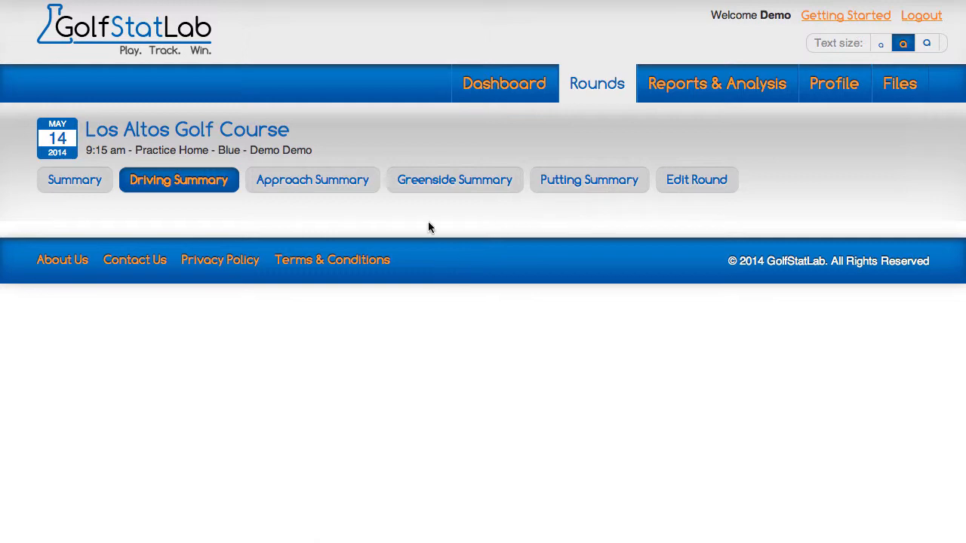
pyautogui.click(94, 190)
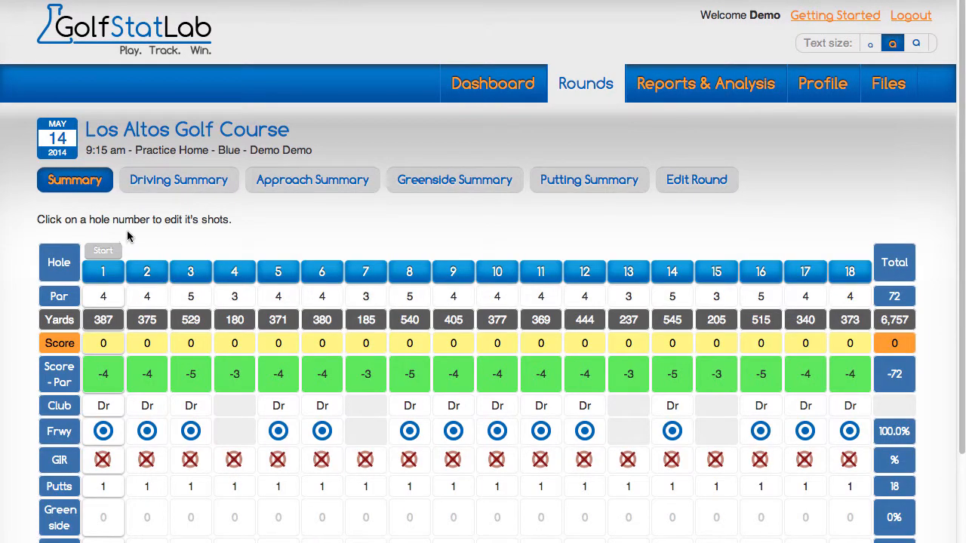
# Open the shot details of hole 1 for editing
pyautogui.scroll(-2, 136, 236)
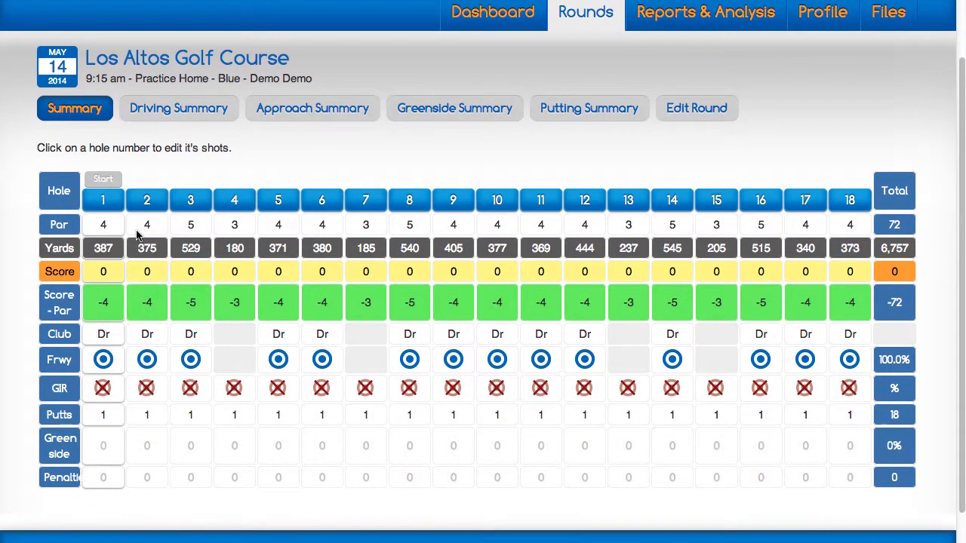
pyautogui.scroll(-1, 136, 236)
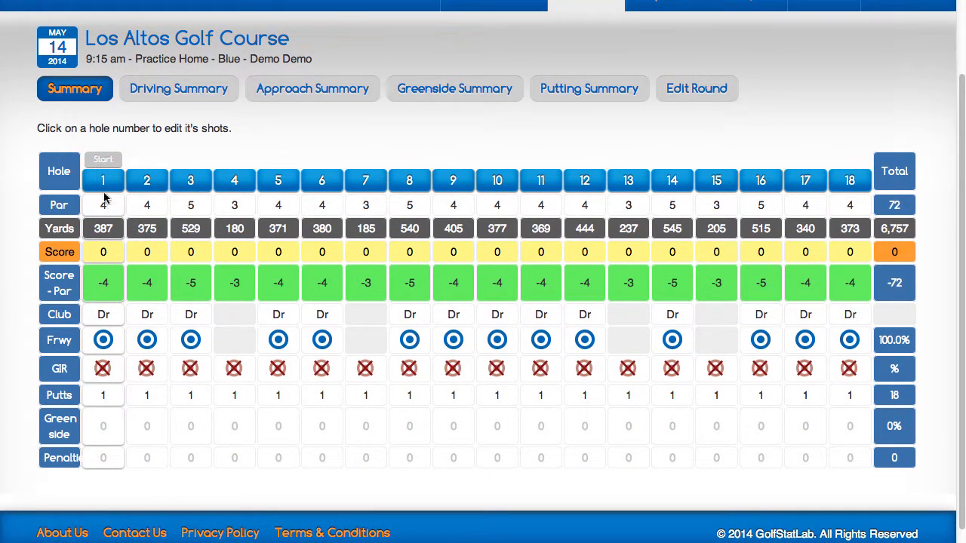
pyautogui.click(448, 178)
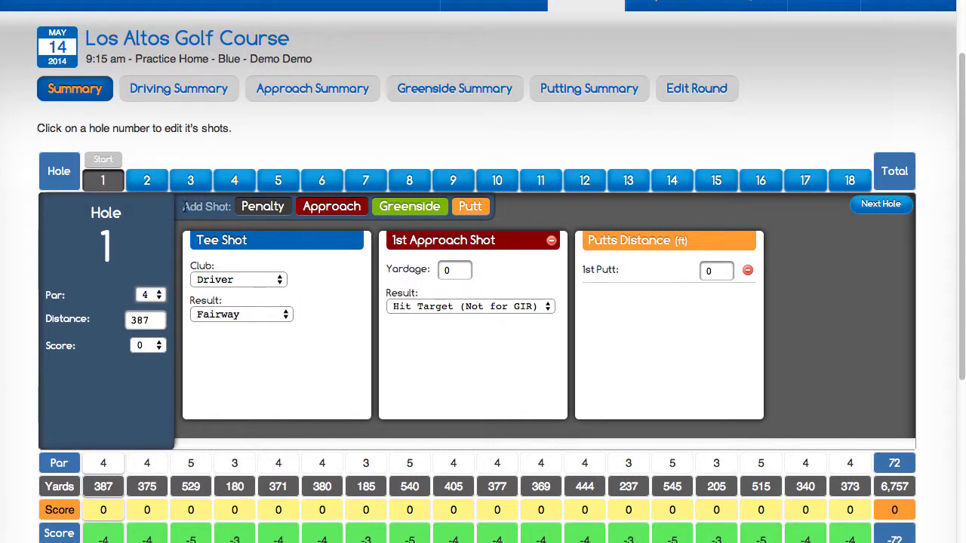
# Try adding a second approach shot and a second putt to hole 1, removing each one again
pyautogui.moveTo(183, 206); pyautogui.dragTo(227, 206)
pyautogui.click(228, 208)
pyautogui.click(342, 210)
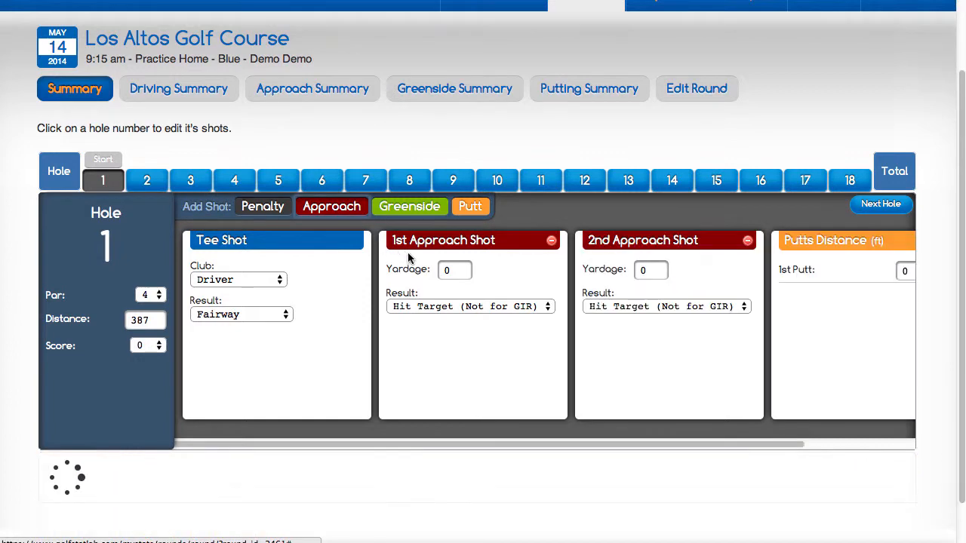
pyautogui.click(749, 243)
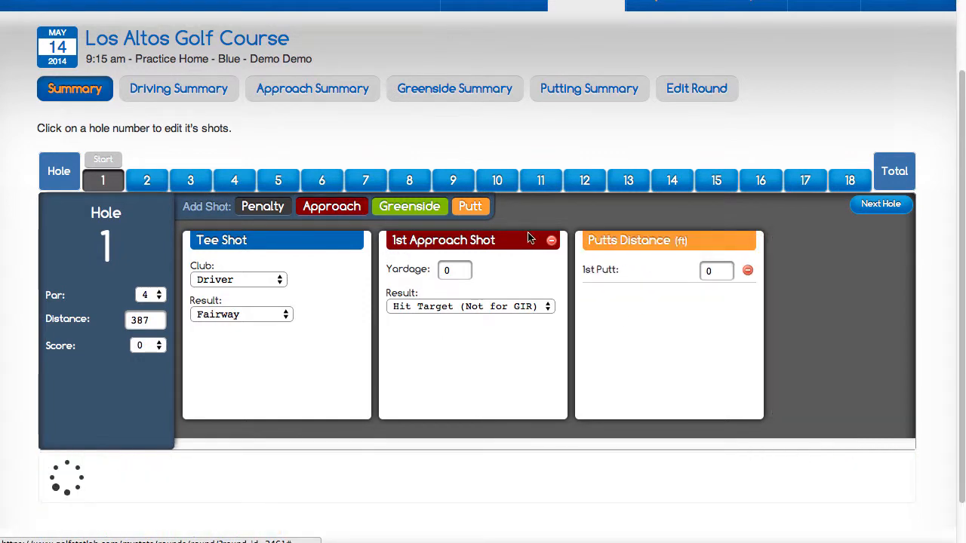
pyautogui.click(469, 206)
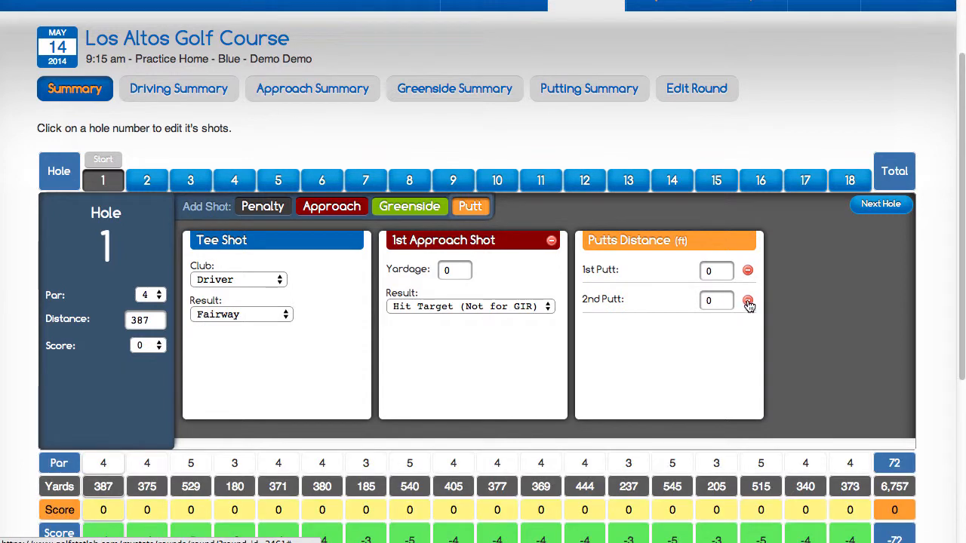
pyautogui.click(747, 302)
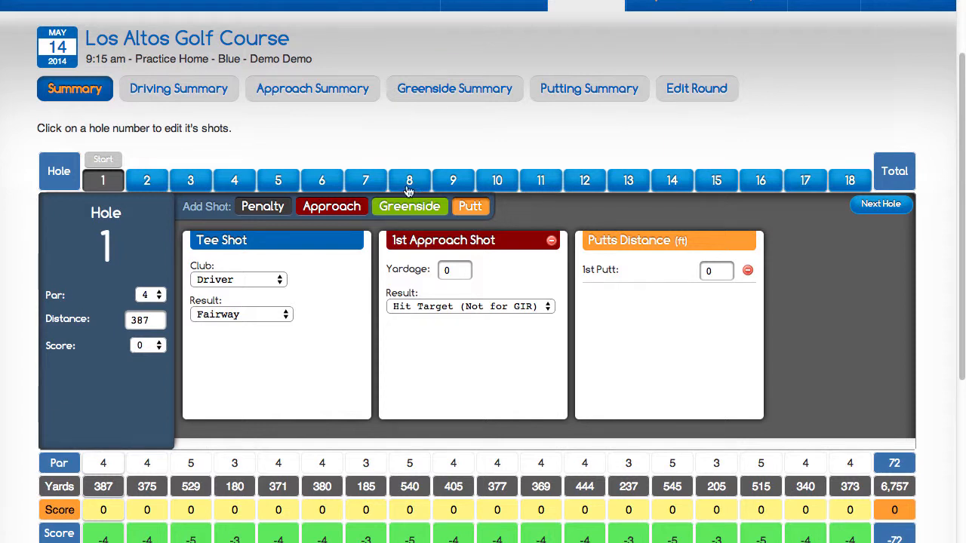
# Close and reopen hole 1's shot details and check the par choices, keeping par 4
pyautogui.click(106, 183)
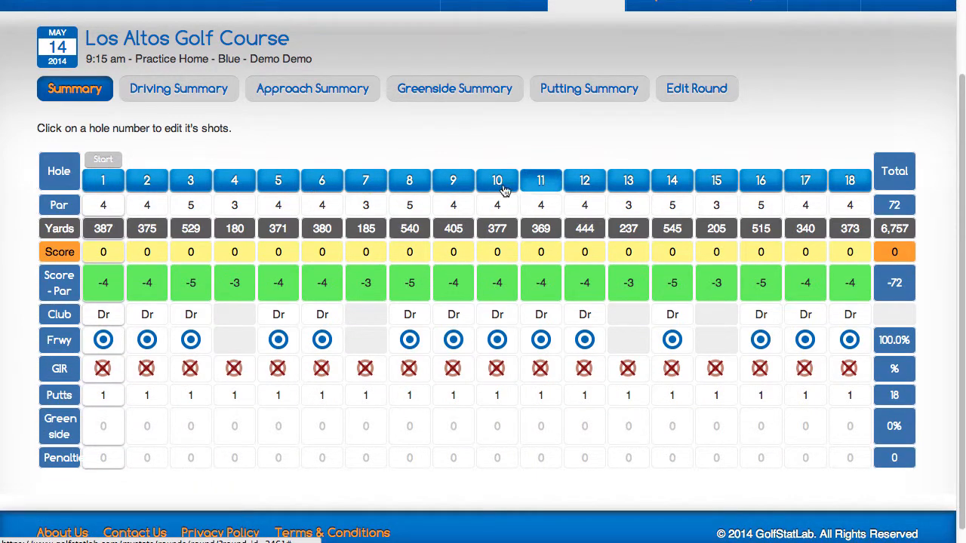
pyautogui.click(102, 181)
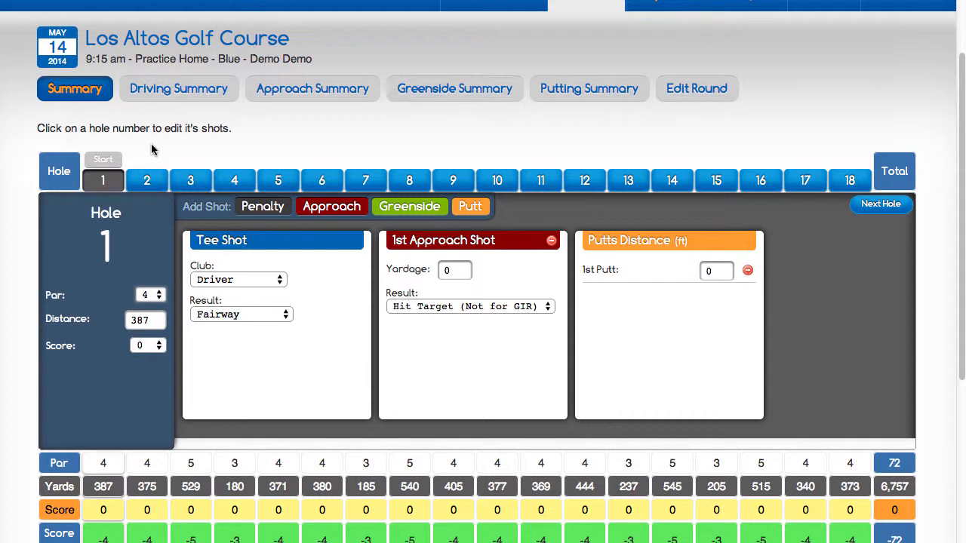
pyautogui.press('Down')
pyautogui.press('Down')
pyautogui.press('Up')
pyautogui.press('Up')
pyautogui.press('Down')
pyautogui.press('Down')
pyautogui.press('Up')
pyautogui.press('Down')
pyautogui.press('Up')
pyautogui.press('Up')
pyautogui.press('Down')
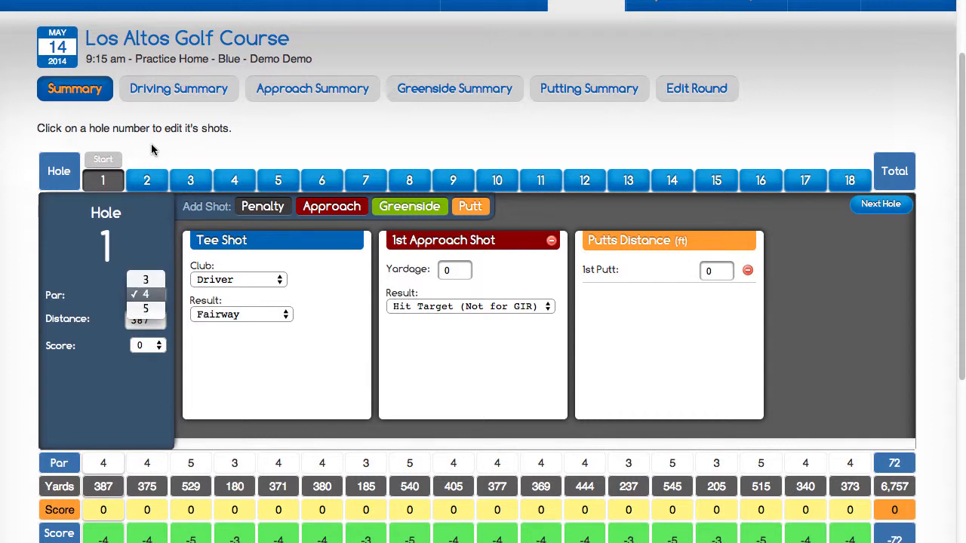
pyautogui.press('Return')
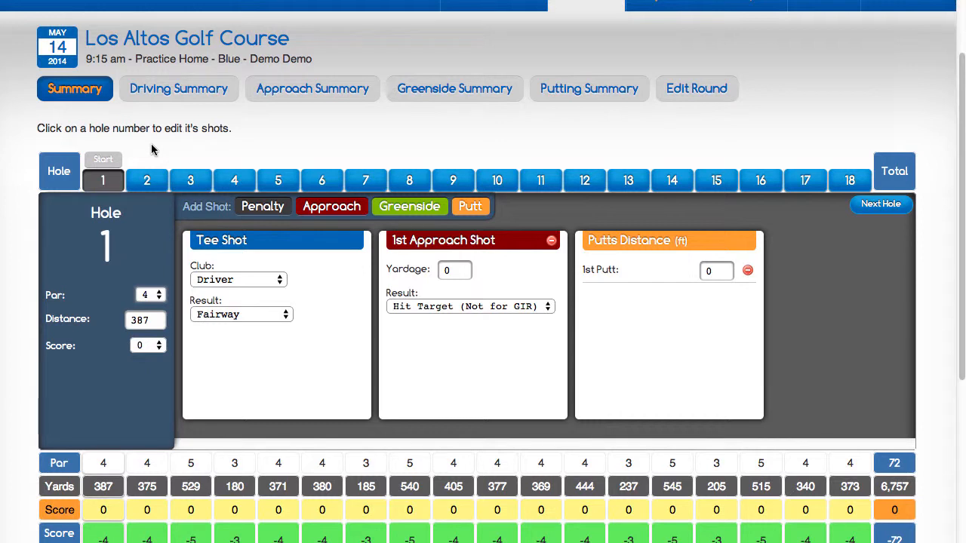
# Go through hole 1's distance and score fields and recheck the par choices, keeping par 4
pyautogui.press('Tab')
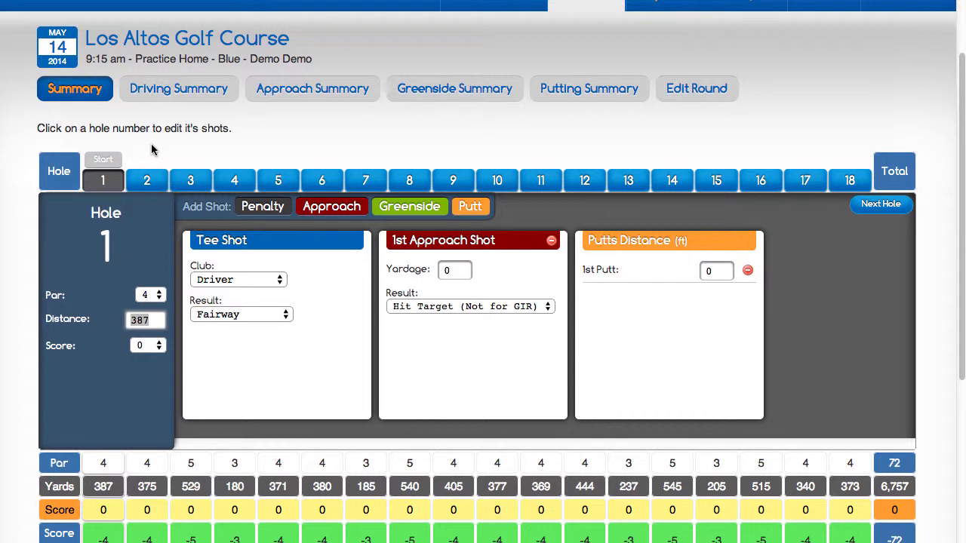
pyautogui.press('Tab')
pyautogui.press('Tab')
pyautogui.hotkey('shift', 'Tab')
pyautogui.hotkey('shift', 'Tab')
pyautogui.click(83, 129)
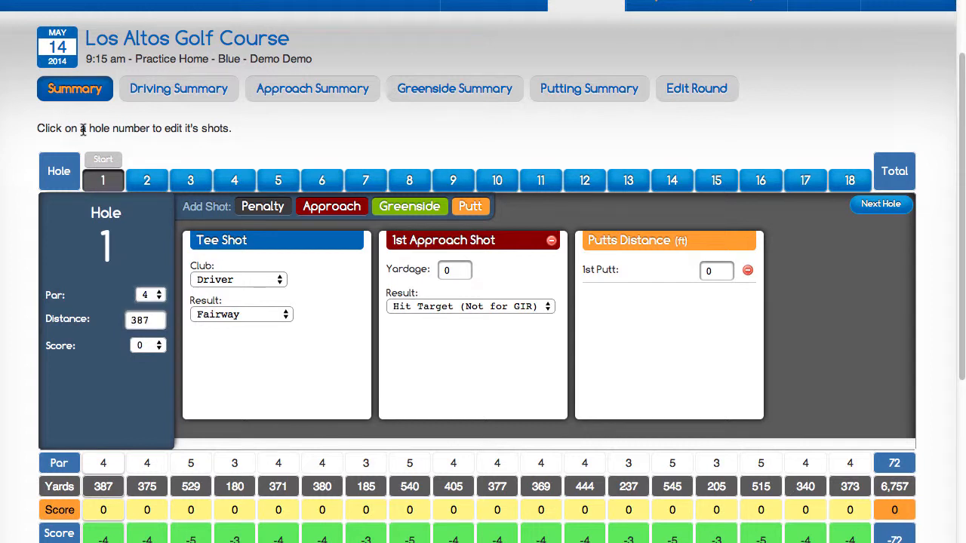
pyautogui.press('Tab')
pyautogui.press('Tab')
pyautogui.press('Tab')
pyautogui.hotkey('shift', 'Tab')
pyautogui.hotkey('shift', 'Tab')
pyautogui.press('space')
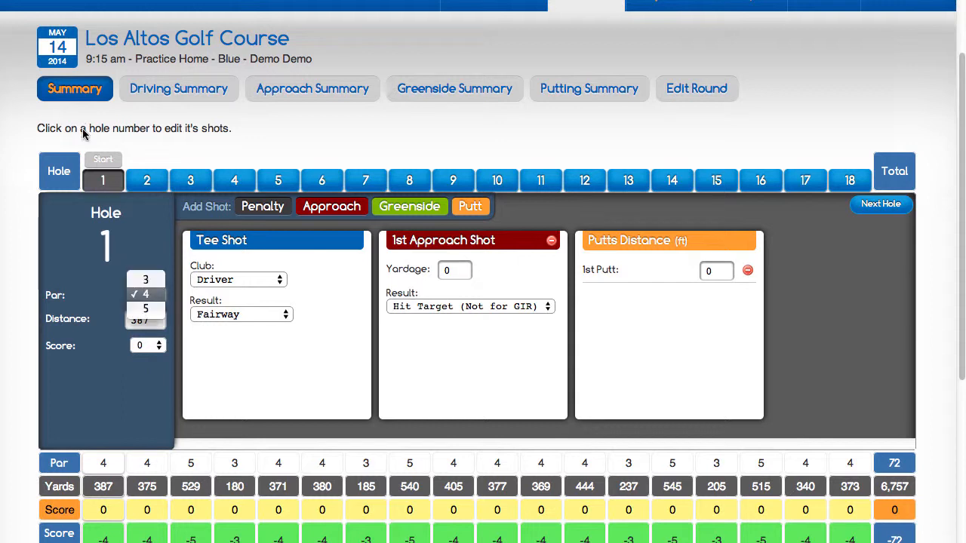
pyautogui.press('Return')
# Set the score for hole 1 to 4
pyautogui.press('Tab')
pyautogui.press('Tab')
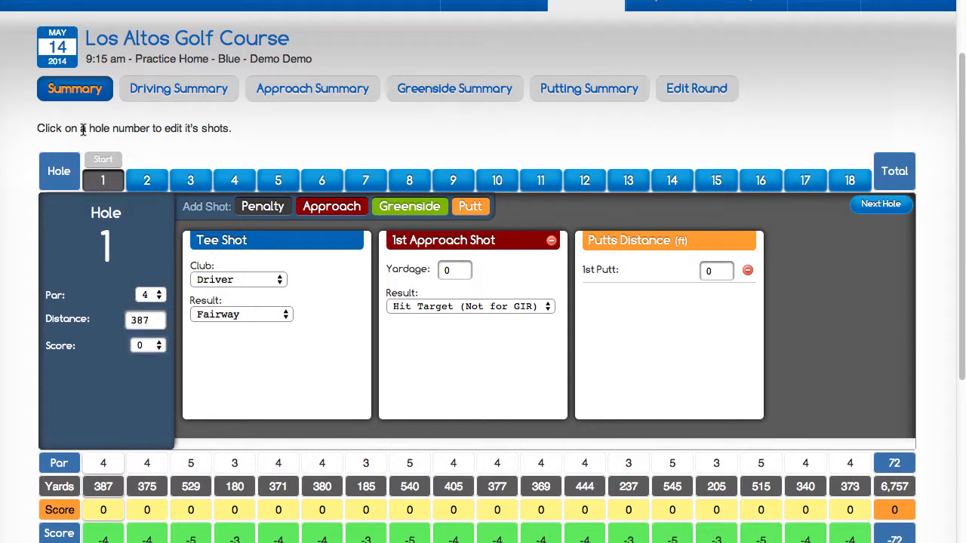
pyautogui.press('space')
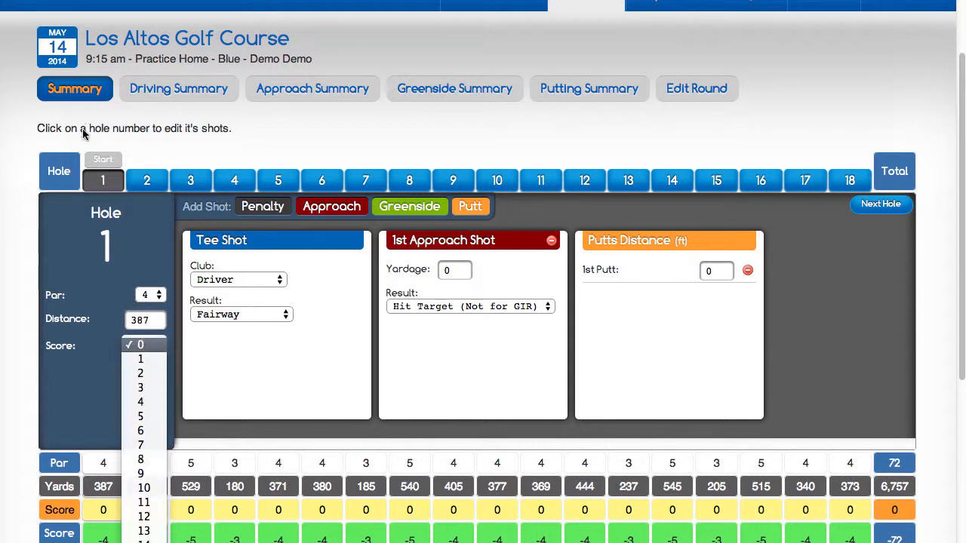
pyautogui.press('Down')
pyautogui.press('Down')
pyautogui.press('Down')
pyautogui.press('Down')
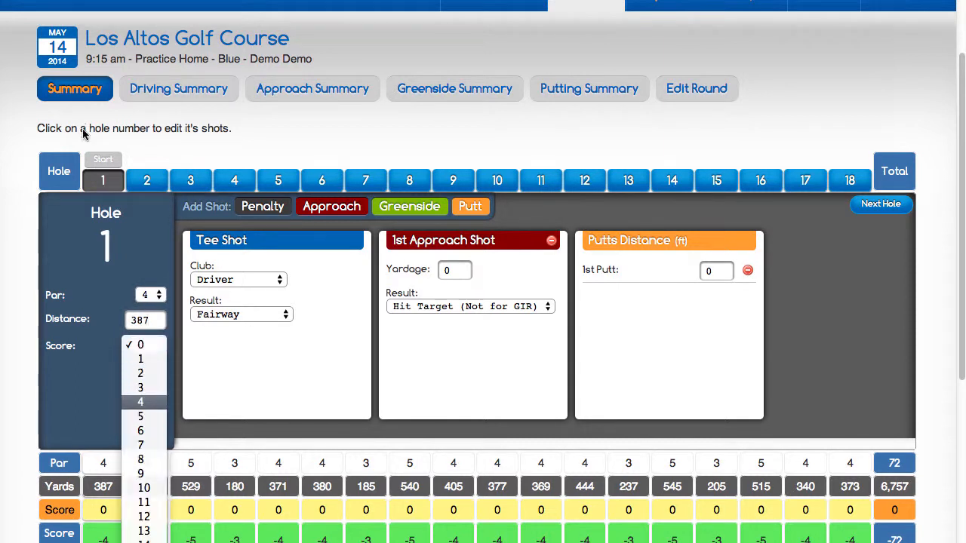
pyautogui.press('Return')
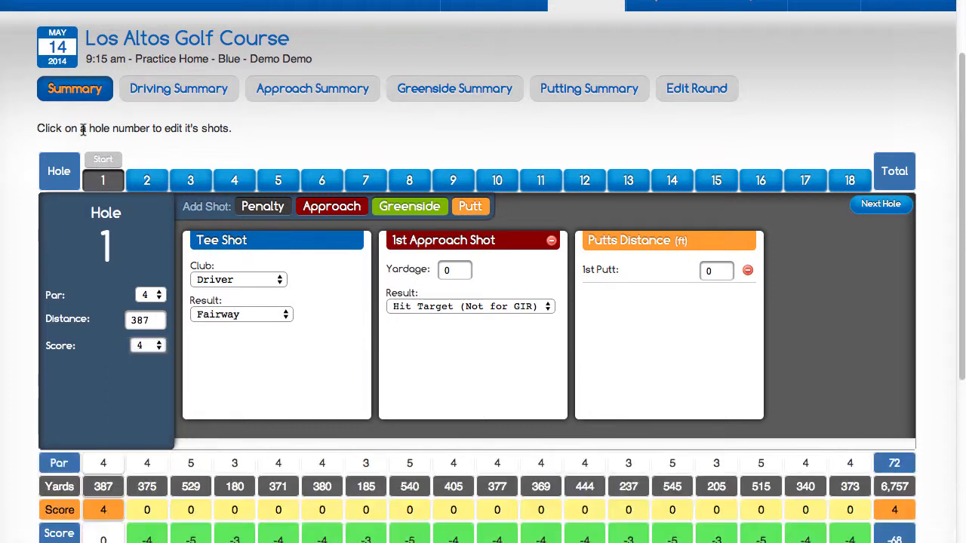
# Set hole 1's tee shot result to Semirough with the miss direction Right
pyautogui.press('Tab')
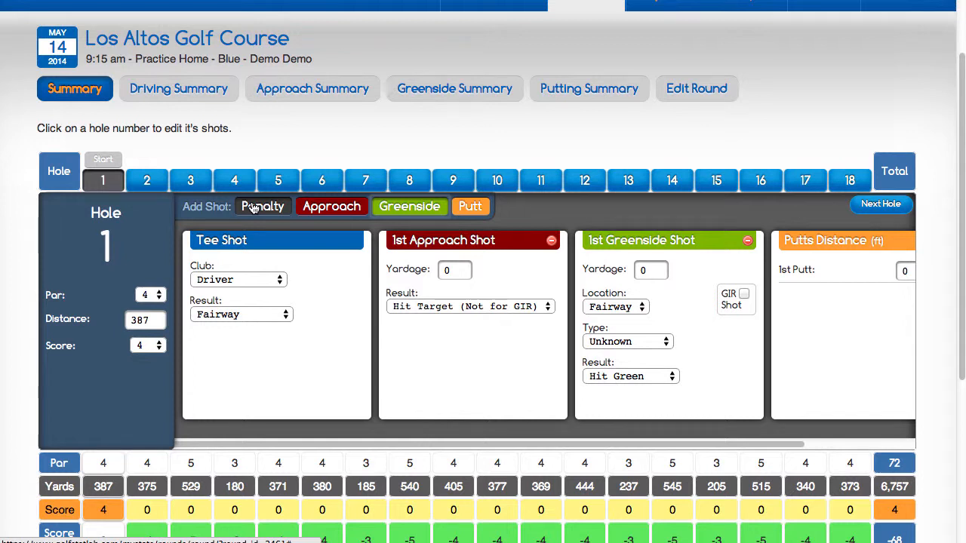
pyautogui.press('Tab')
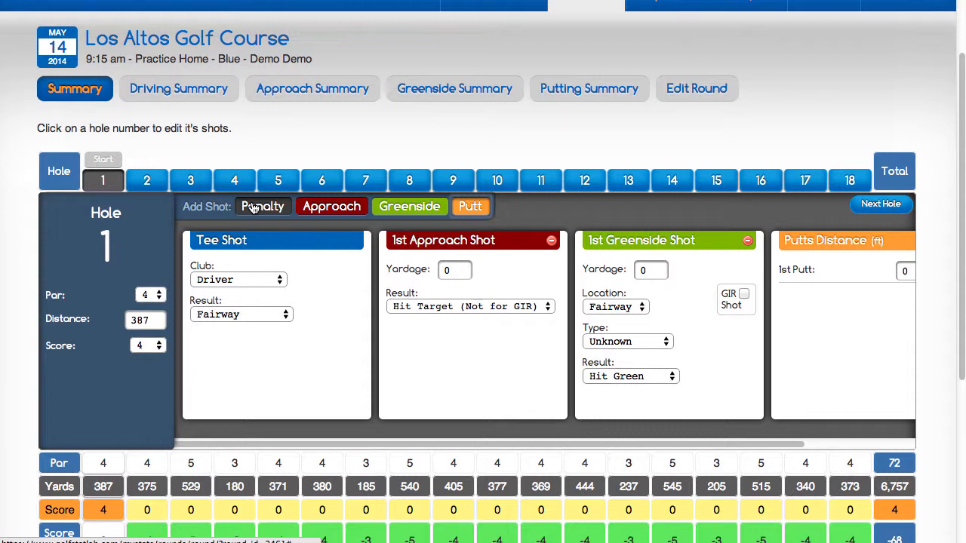
pyautogui.press('Tab')
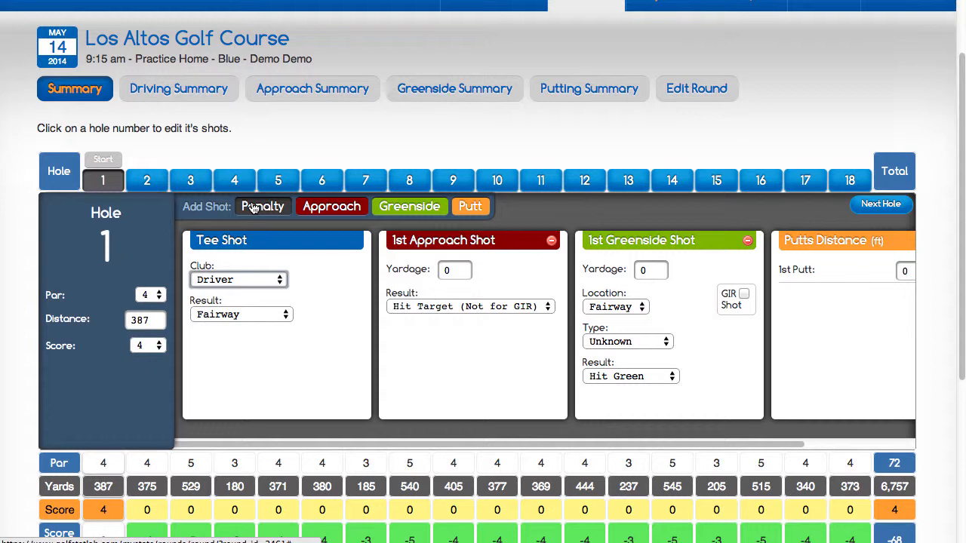
pyautogui.press('Tab')
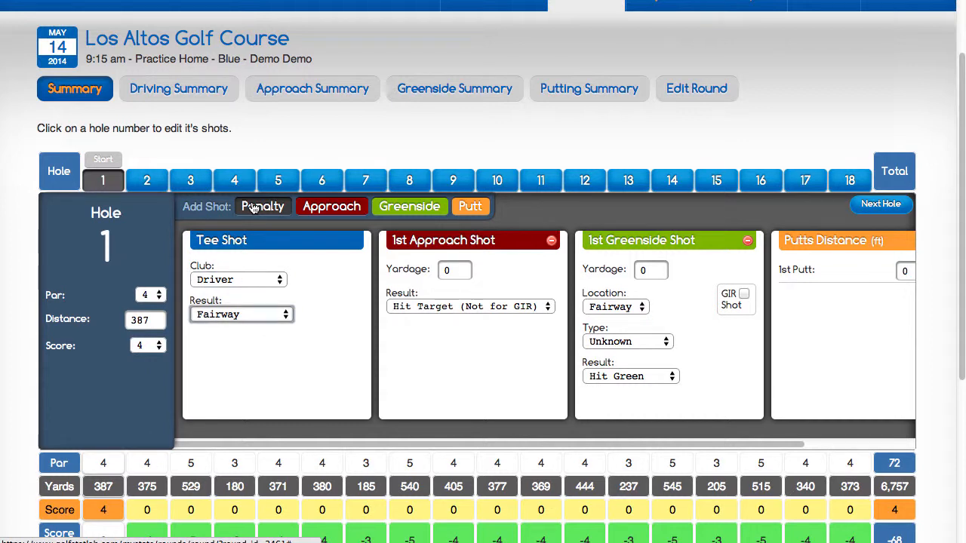
pyautogui.press('space')
pyautogui.press('Down')
pyautogui.press('Down')
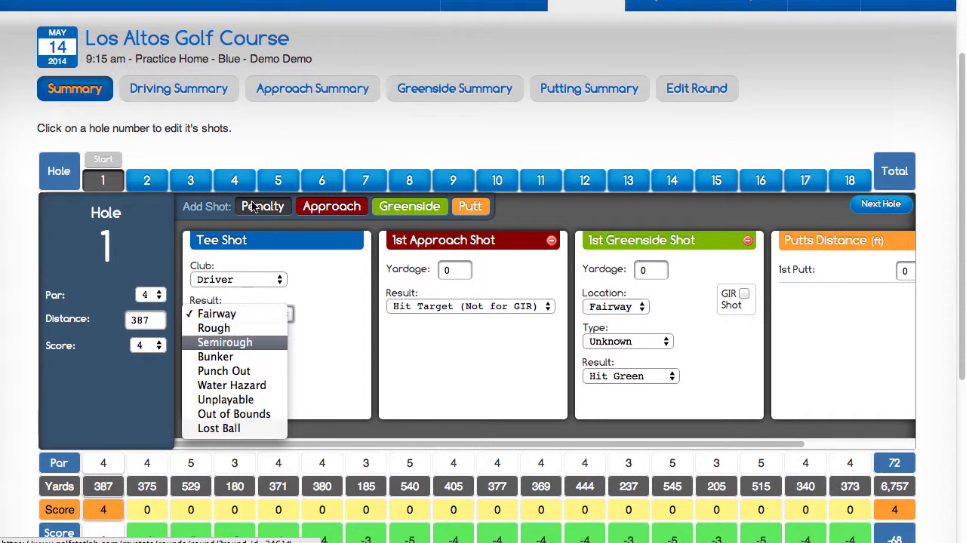
pyautogui.press('Return')
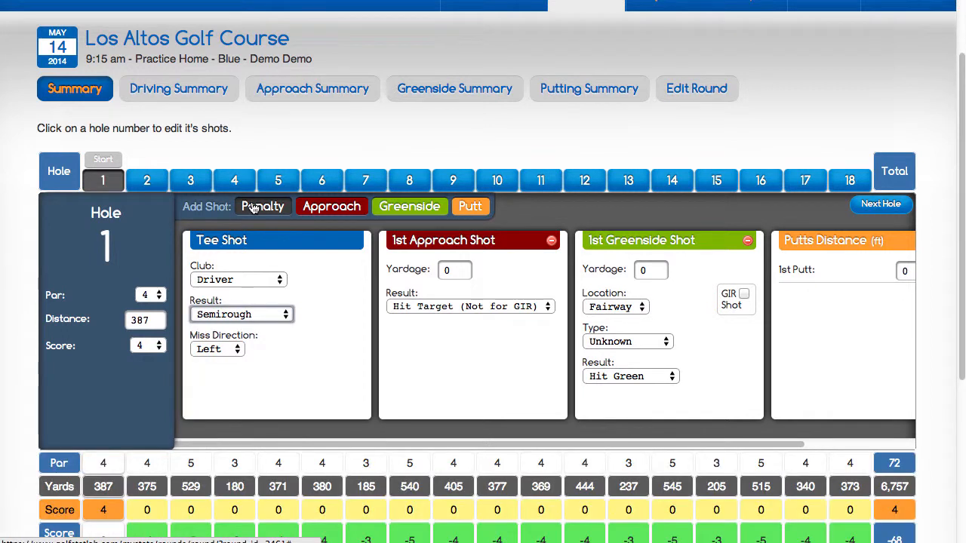
pyautogui.press('Tab')
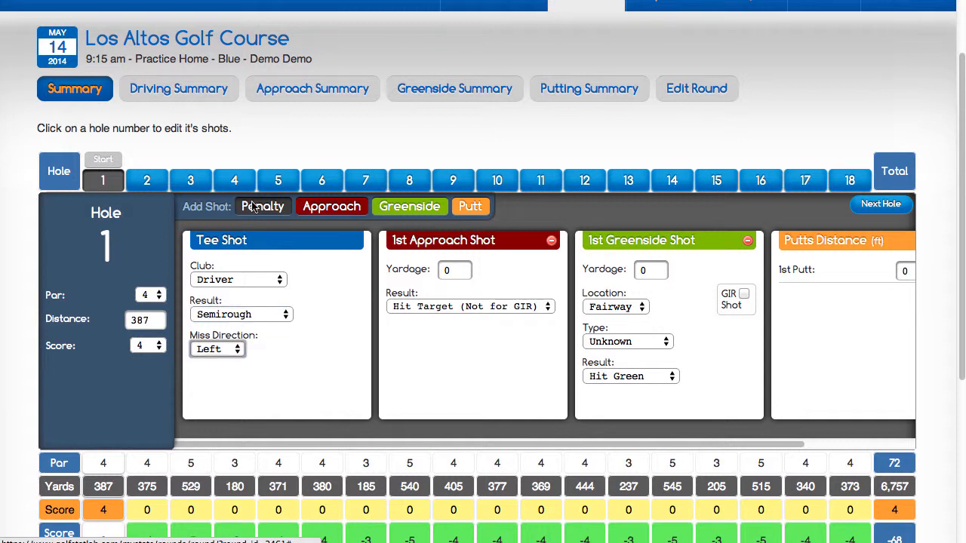
pyautogui.press('space')
pyautogui.press('Down')
pyautogui.press('Return')
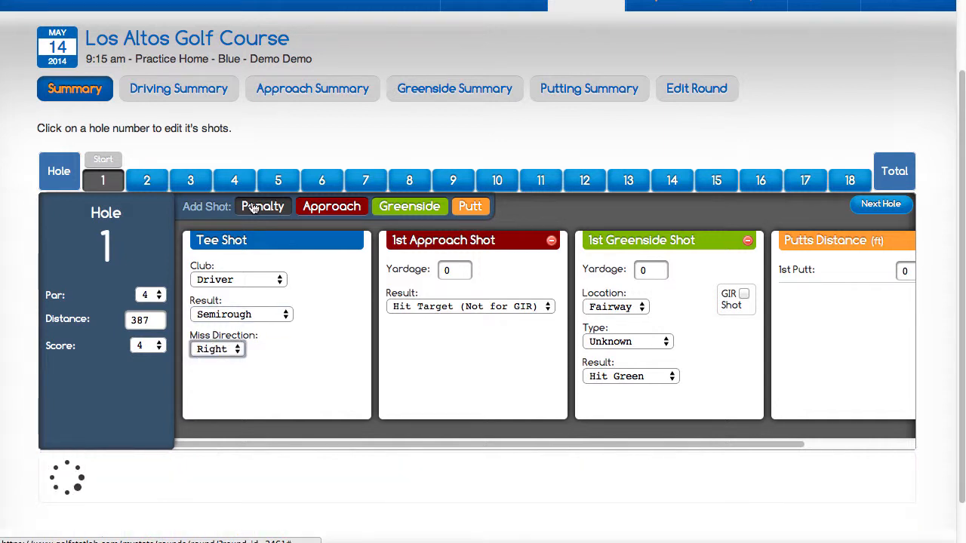
# Set the first approach shot on hole 1 to 212 yards with the result Fringe
pyautogui.press('Tab')
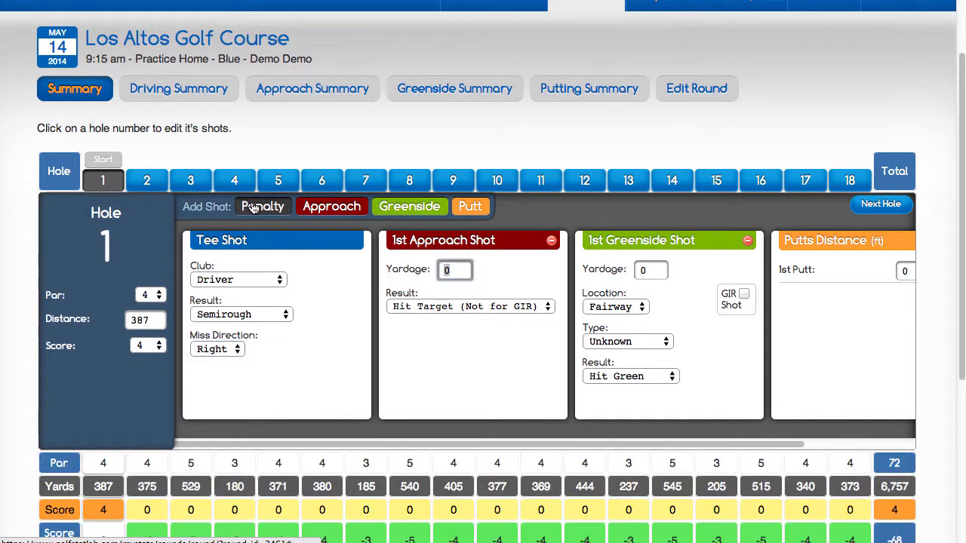
pyautogui.write('212')
pyautogui.press('Tab')
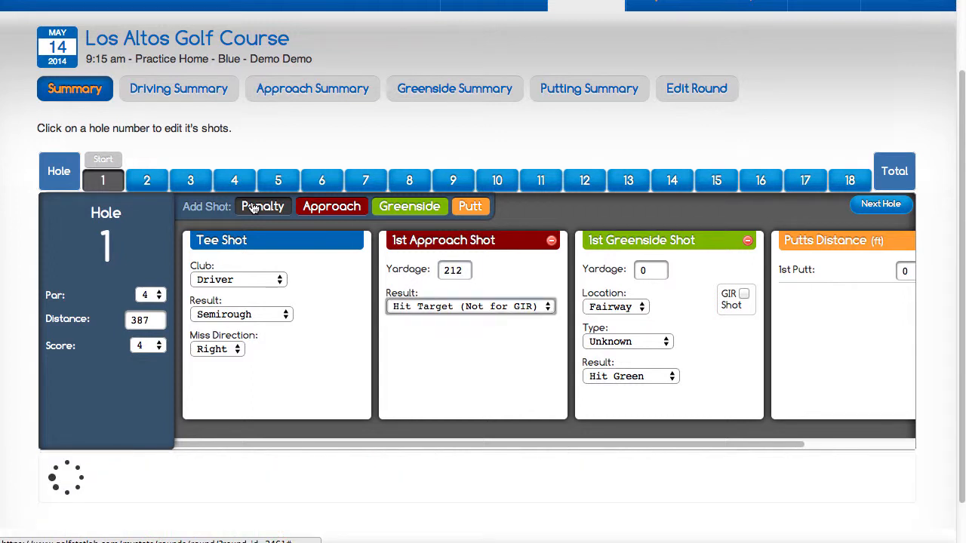
pyautogui.press('space')
pyautogui.press('Down')
pyautogui.press('Return')
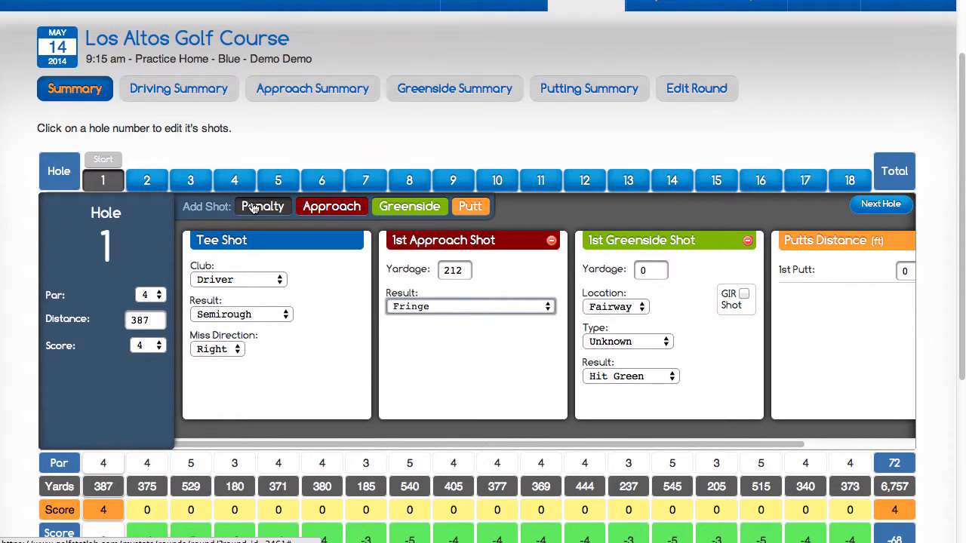
# Set the first greenside shot on hole 1 to 50 yards, keeping Fairway as its location
pyautogui.press('Tab')
pyautogui.write('50')
pyautogui.press('Tab')
pyautogui.press('space')
pyautogui.press('space')
pyautogui.hotkey('shift', 'Tab')
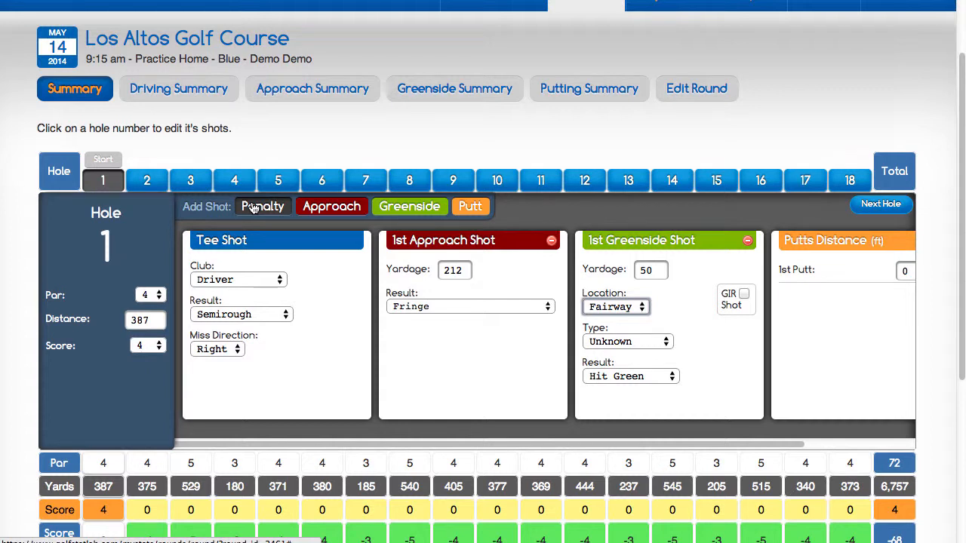
# Set the first putt on hole 1 to 15 ft and advance to the next hole
pyautogui.scroll(-5, 265, 448)
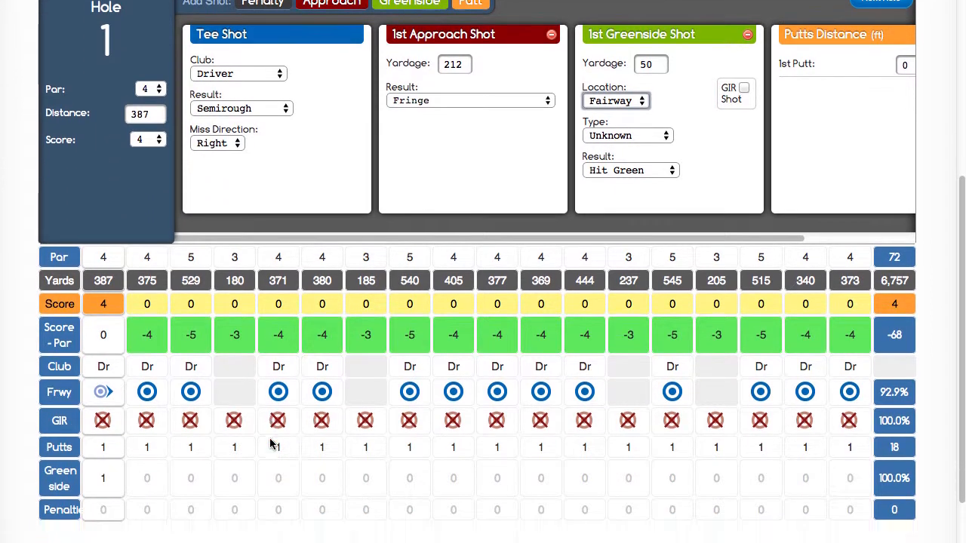
pyautogui.scroll(-2, 270, 444)
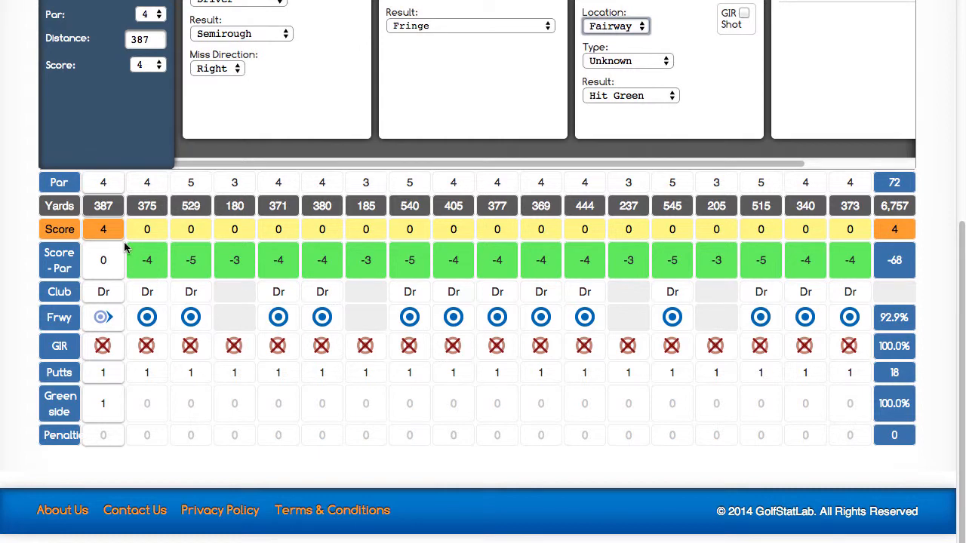
pyautogui.scroll(4, 102, 373)
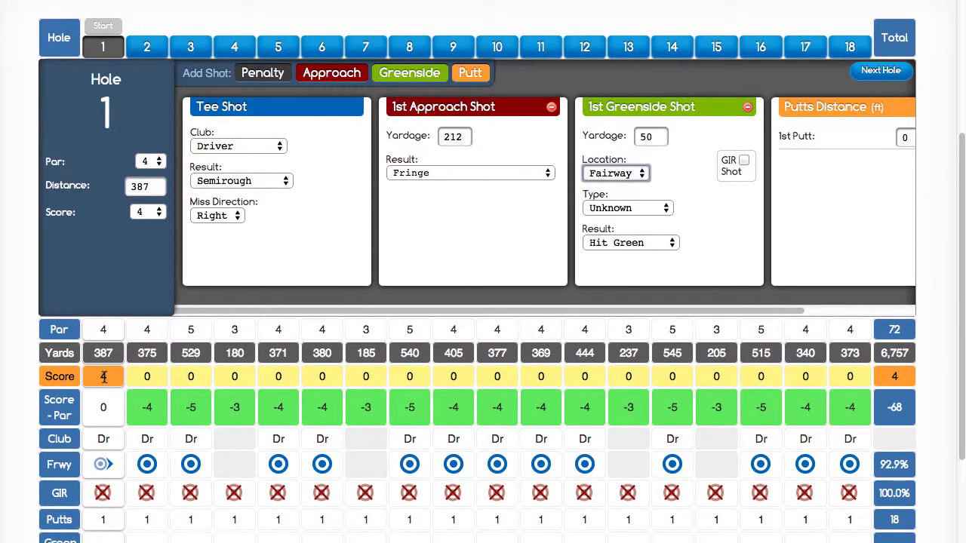
pyautogui.scroll(3, 103, 376)
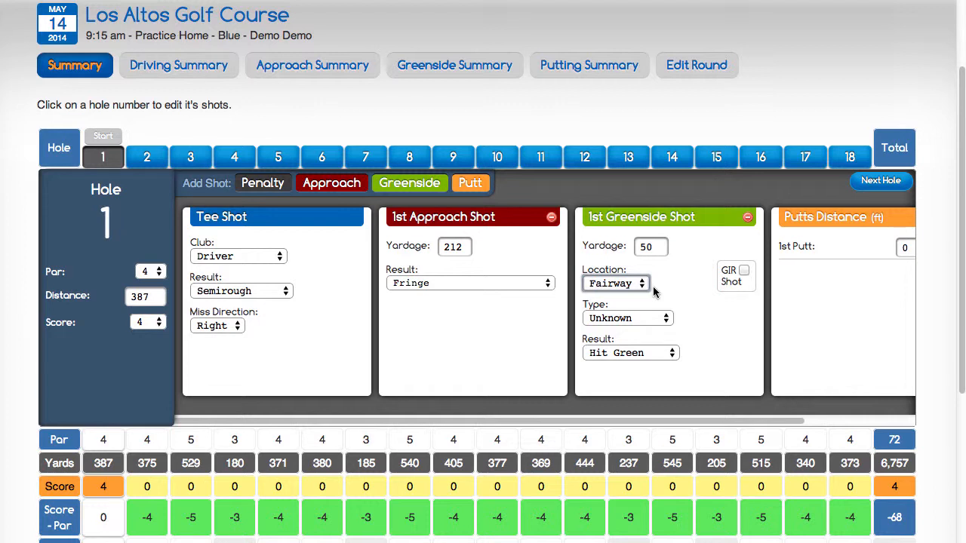
pyautogui.press('Tab')
pyautogui.press('Tab')
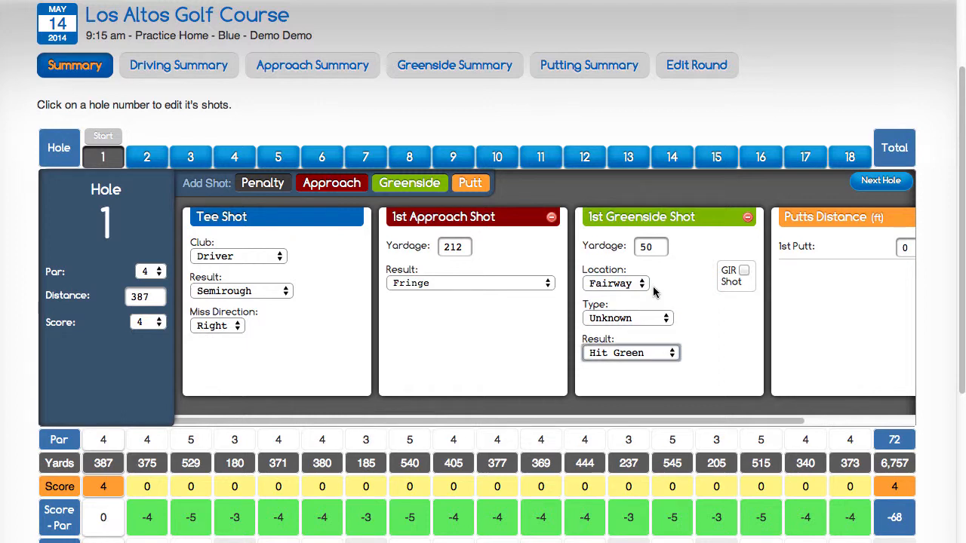
pyautogui.press('Tab')
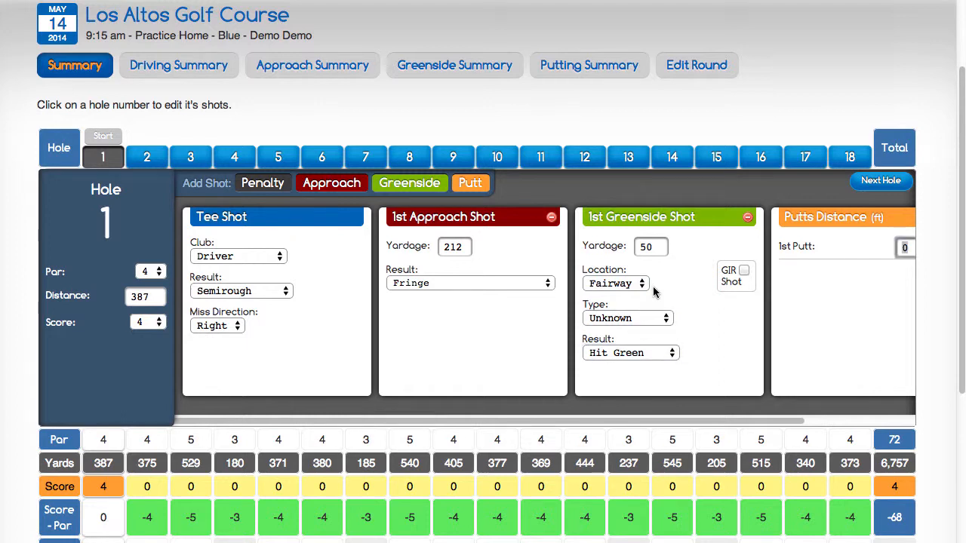
pyautogui.write('15')
pyautogui.press('Tab')
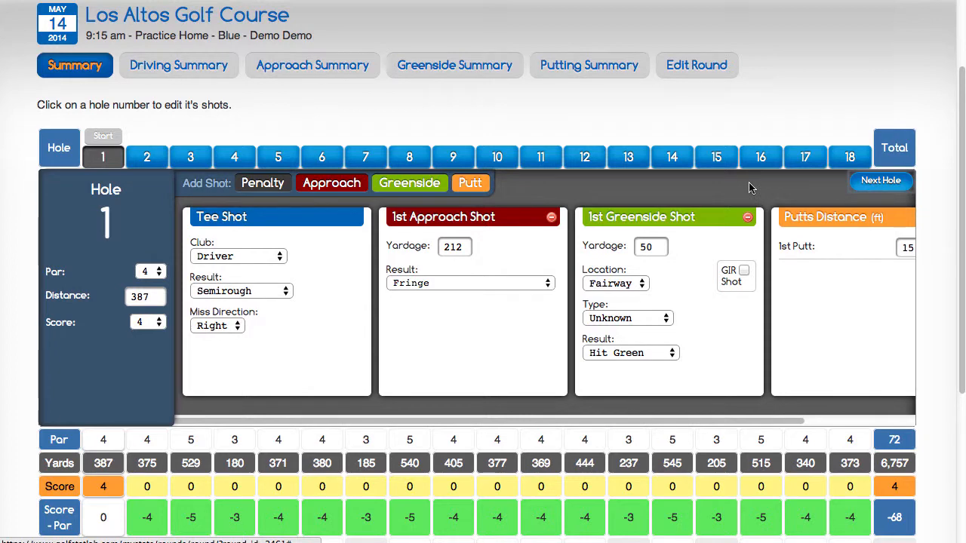
pyautogui.press('Return')
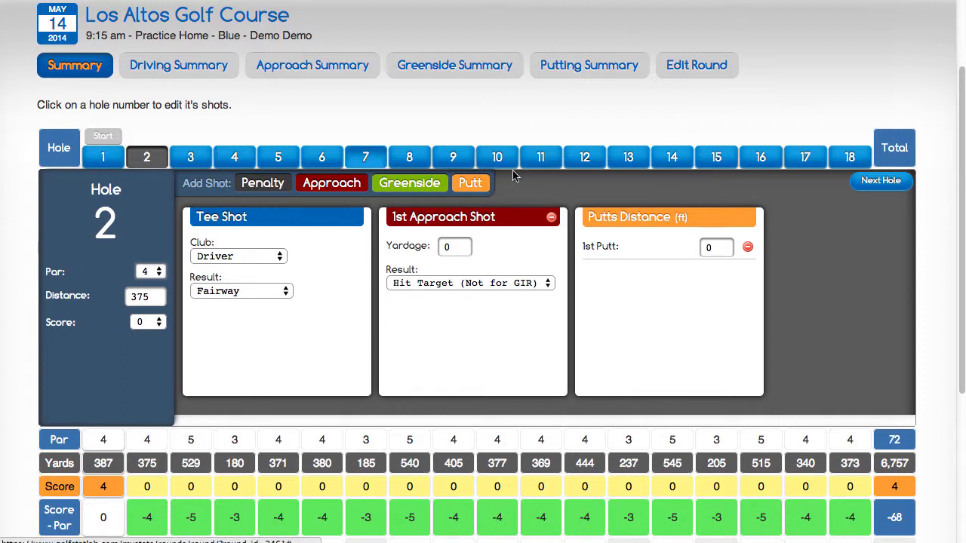
# Open hole 18 and continue to the next hole with its score left at 0
pyautogui.click(850, 157)
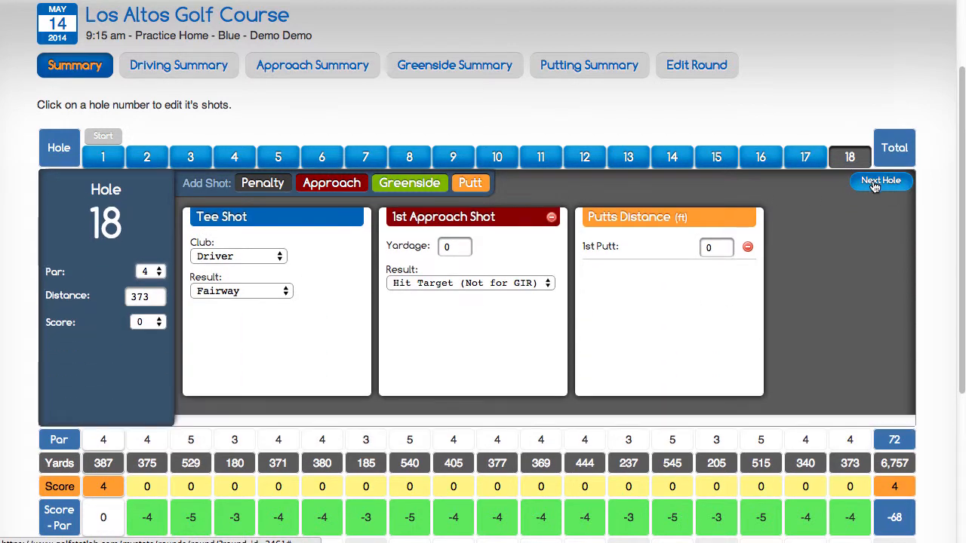
pyautogui.click(872, 181)
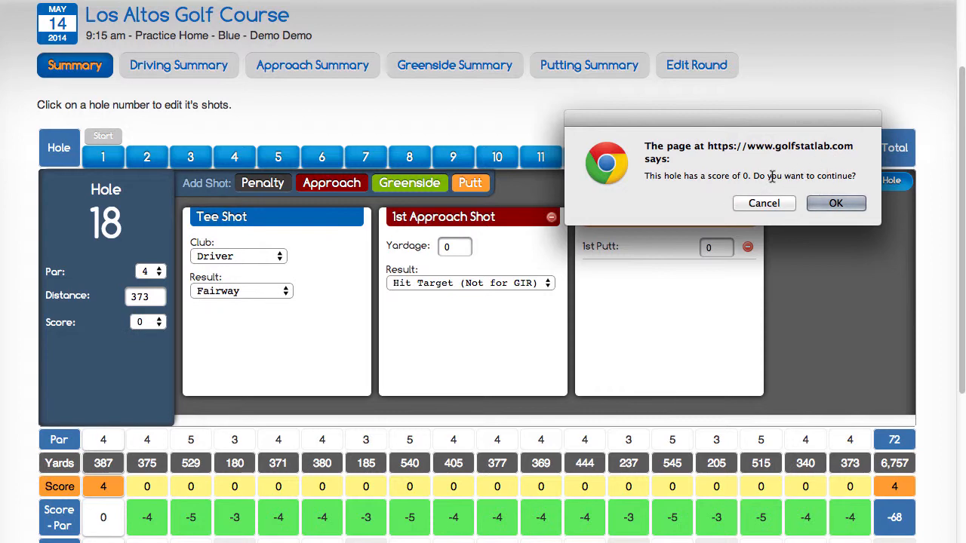
pyautogui.click(834, 207)
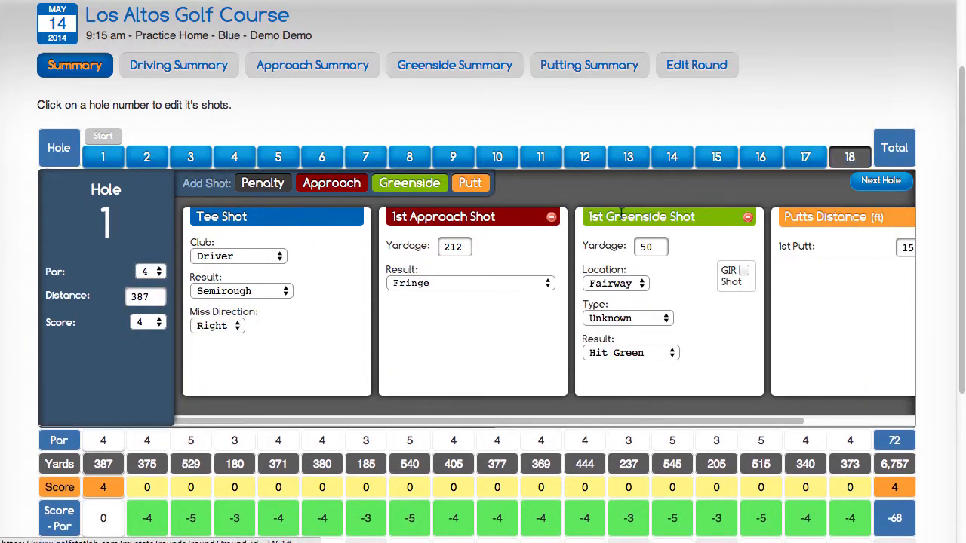
# Set the score for hole 18 to 3 and advance to the next hole
pyautogui.click(850, 157)
pyautogui.click(151, 322)
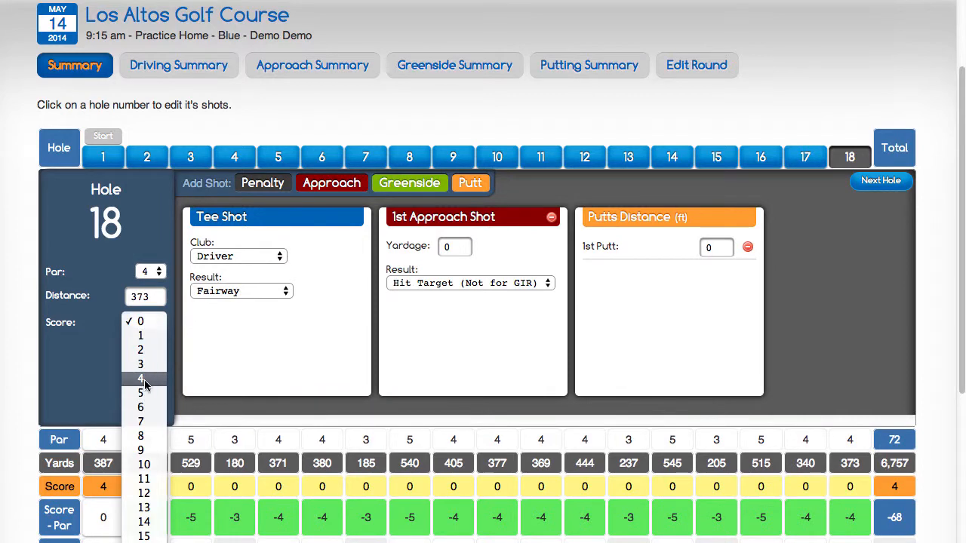
pyautogui.click(141, 364)
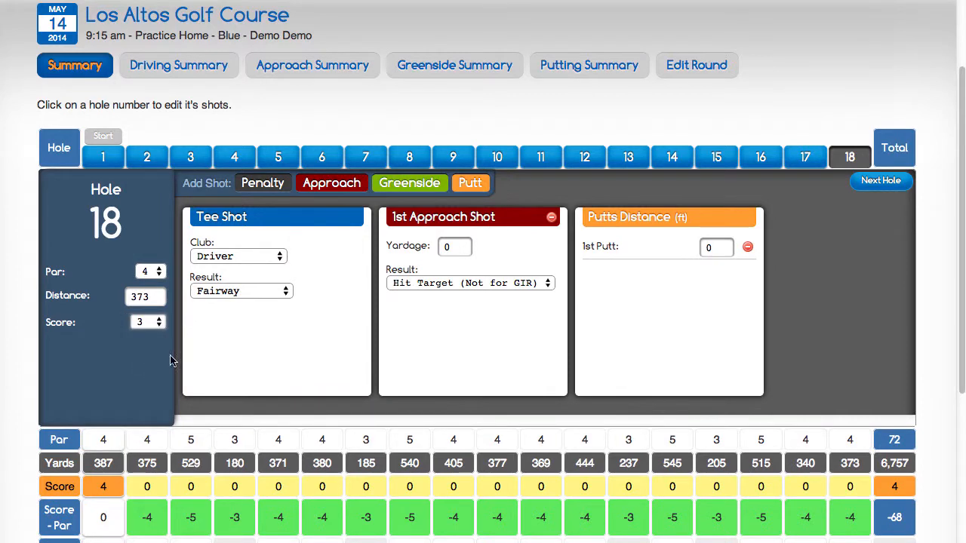
pyautogui.click(876, 184)
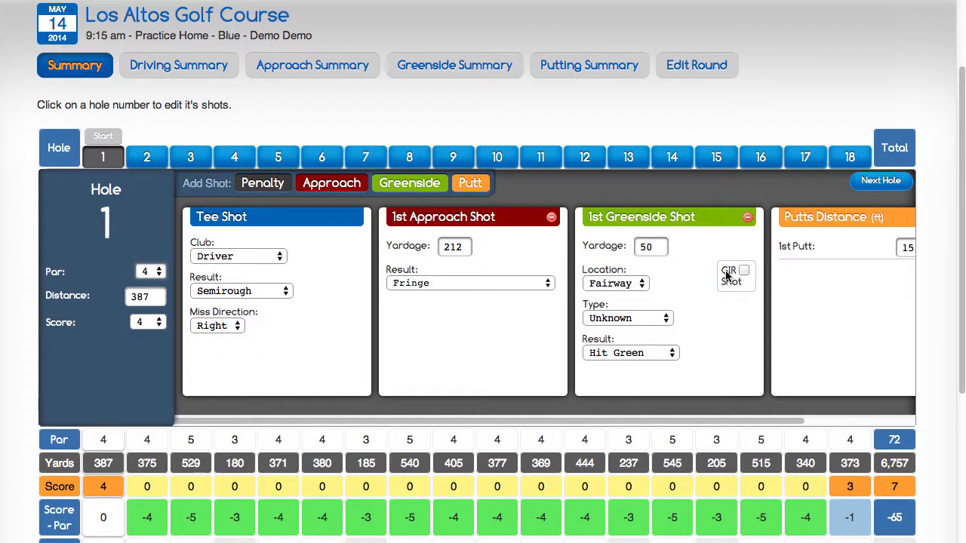
# Try the results No and Yes (GIR) for the first approach shot on hole 1
pyautogui.click(510, 286)
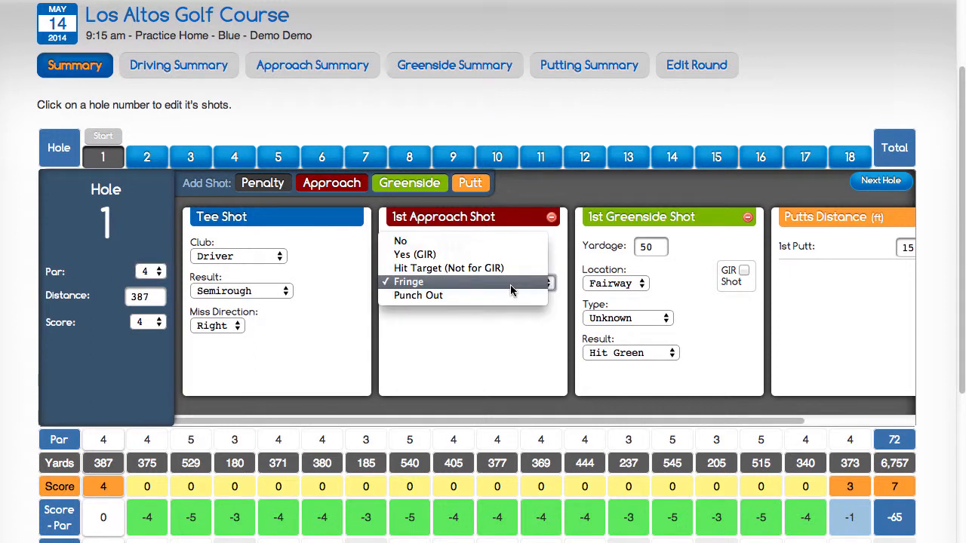
pyautogui.click(455, 242)
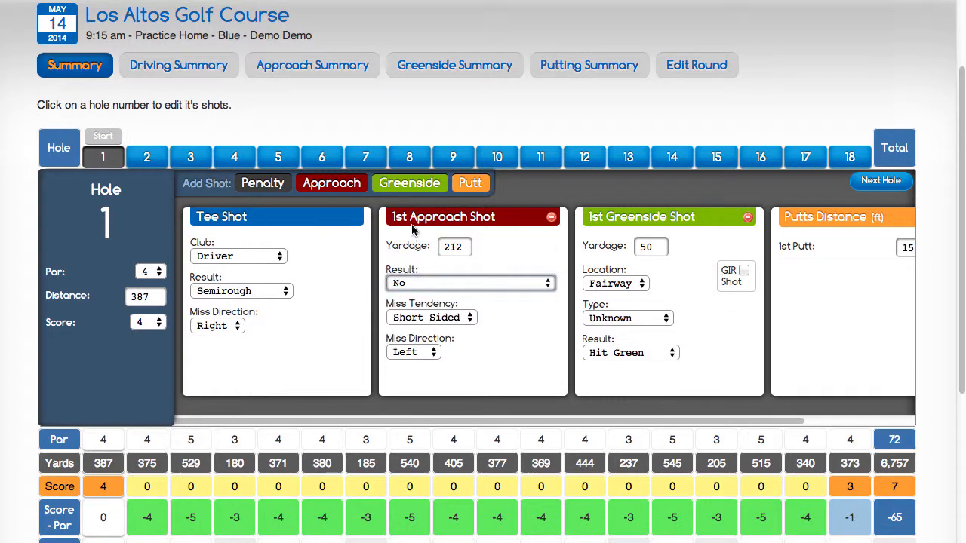
pyautogui.click(485, 283)
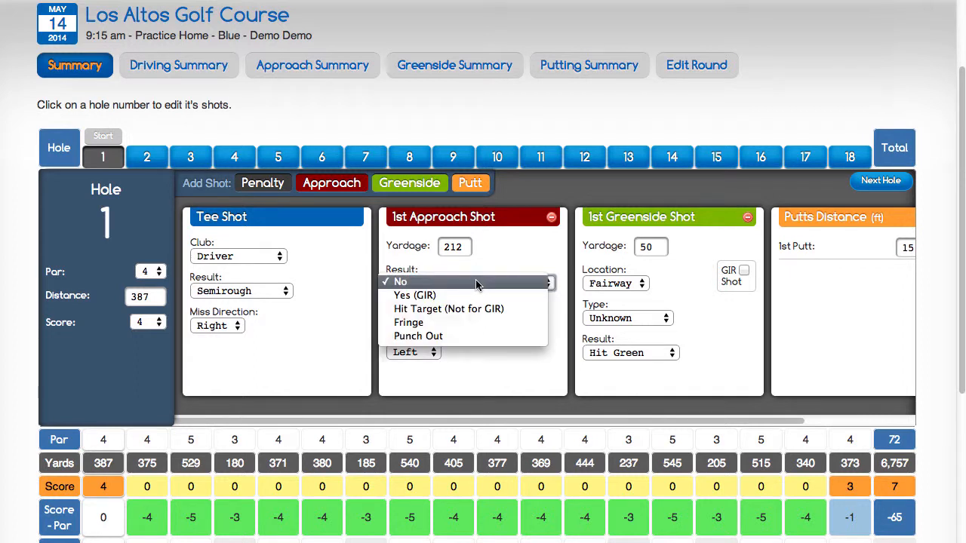
pyautogui.click(477, 283)
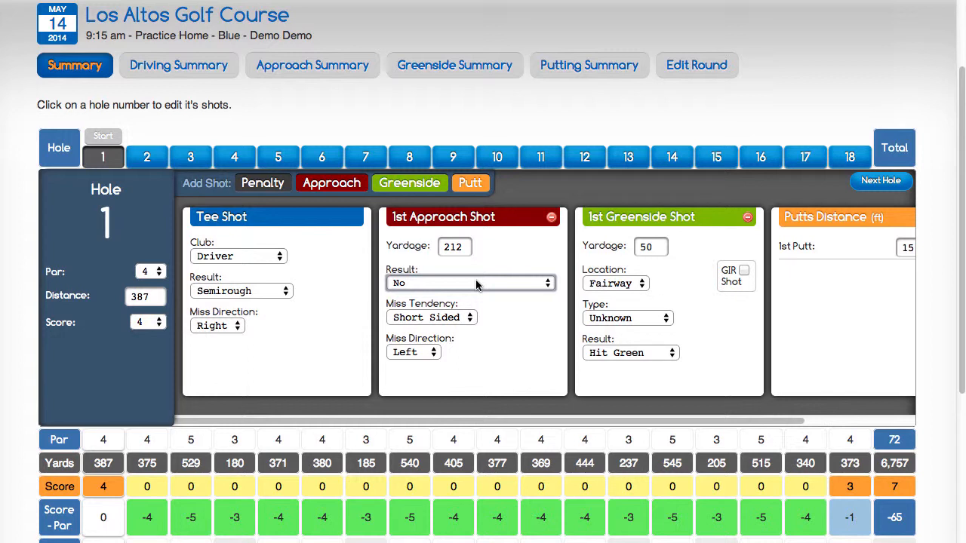
pyautogui.click(475, 284)
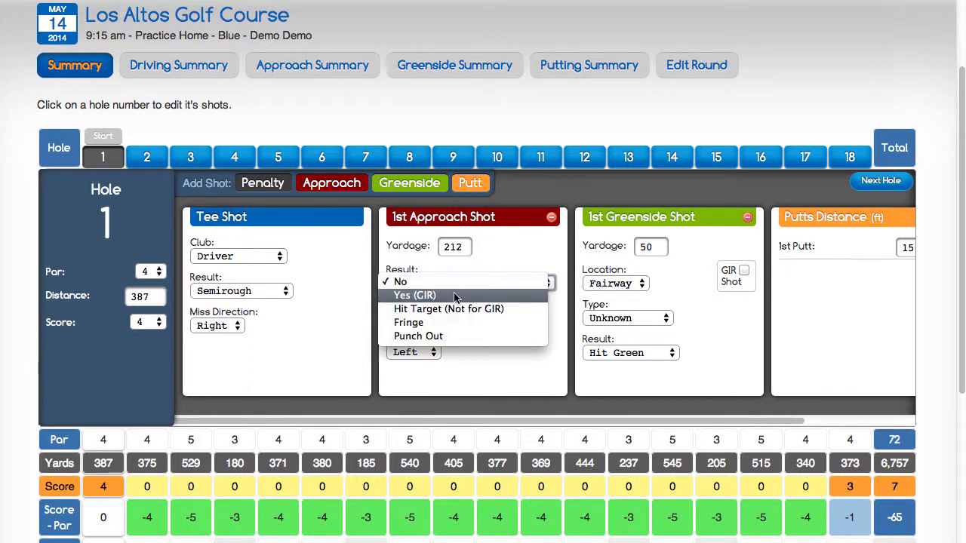
pyautogui.click(424, 296)
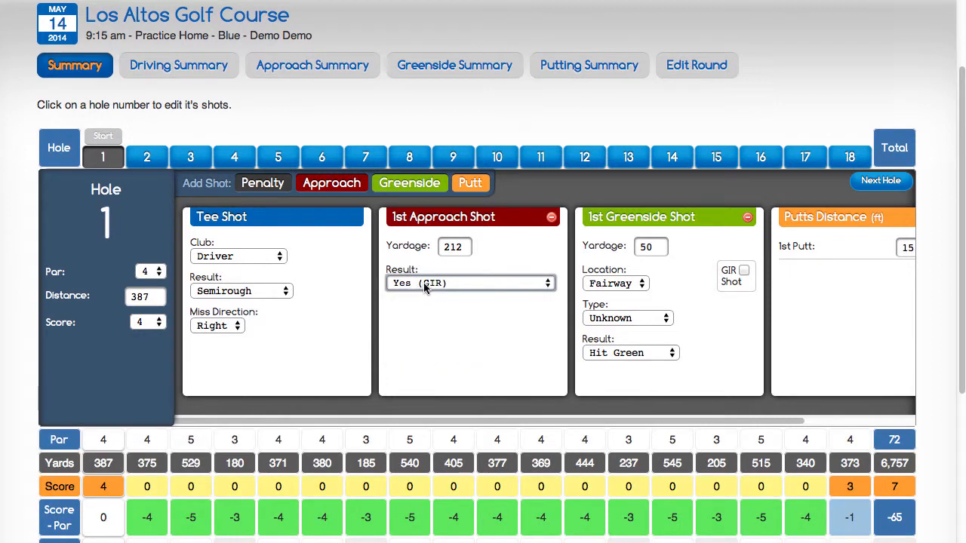
# Set the first approach shot's result on hole 1 to Hit Target (Not for GIR)
pyautogui.click(457, 284)
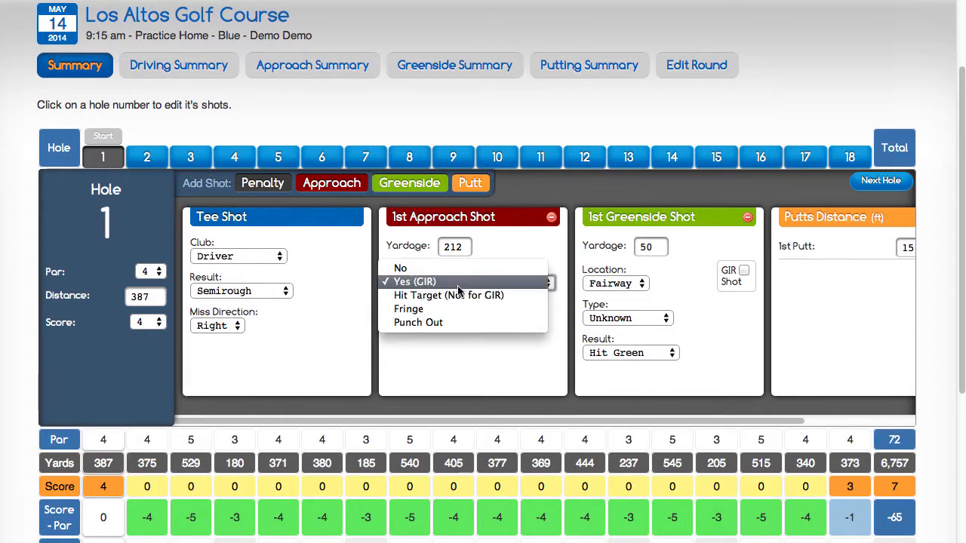
pyautogui.click(457, 295)
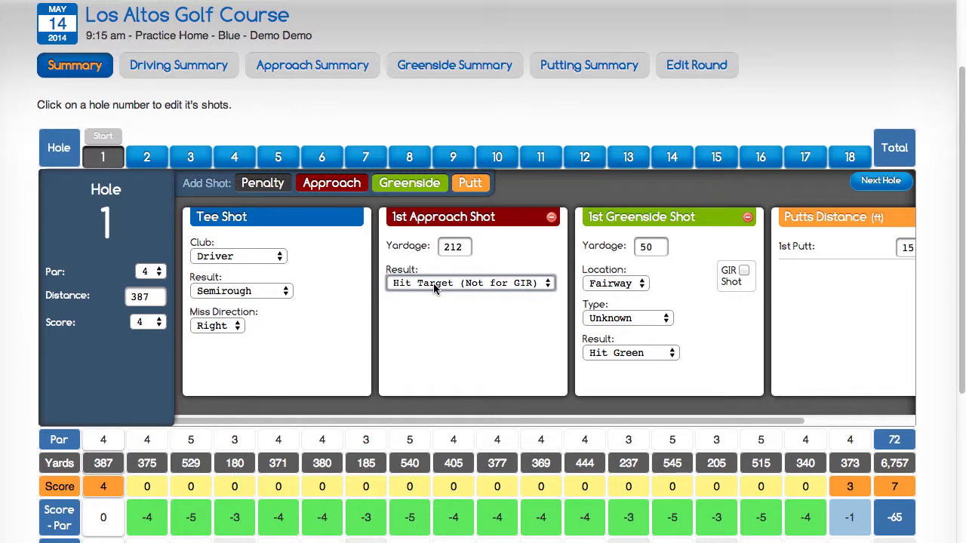
pyautogui.click(435, 287)
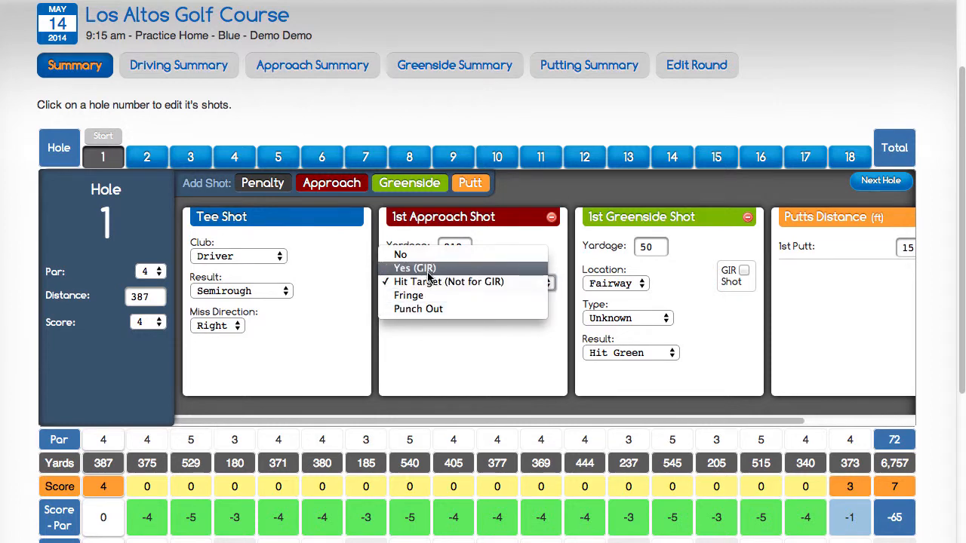
pyautogui.click(431, 282)
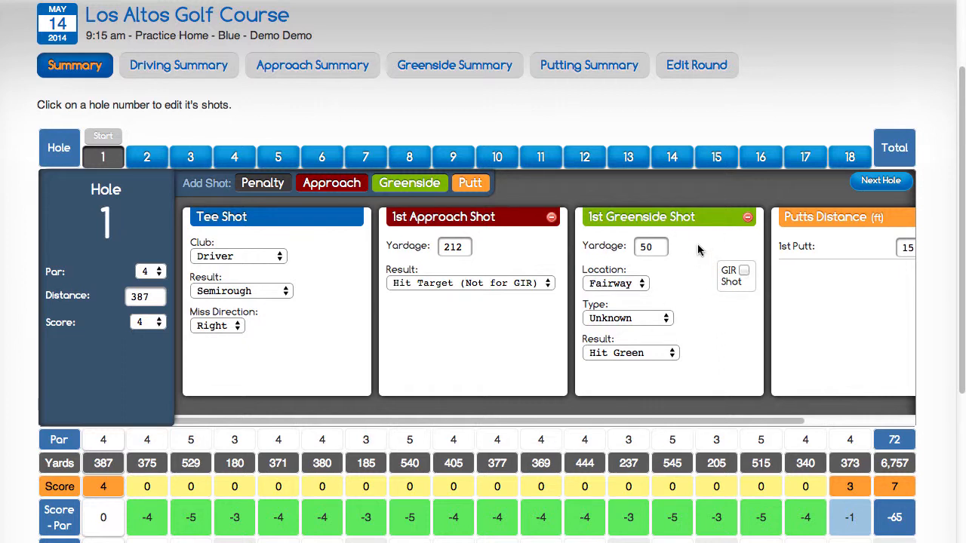
# Mark the first greenside shot on hole 1 as a GIR shot
pyautogui.click(664, 245)
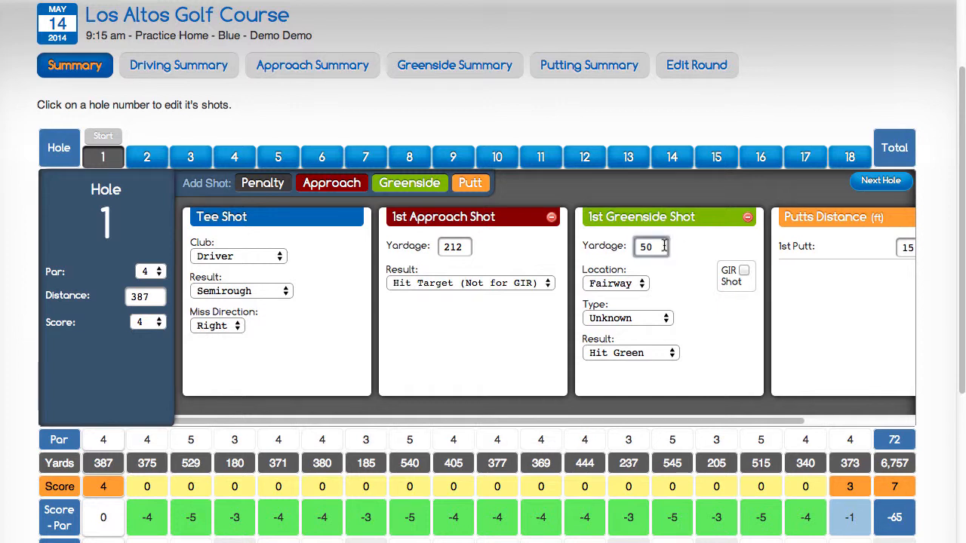
pyautogui.press('Tab')
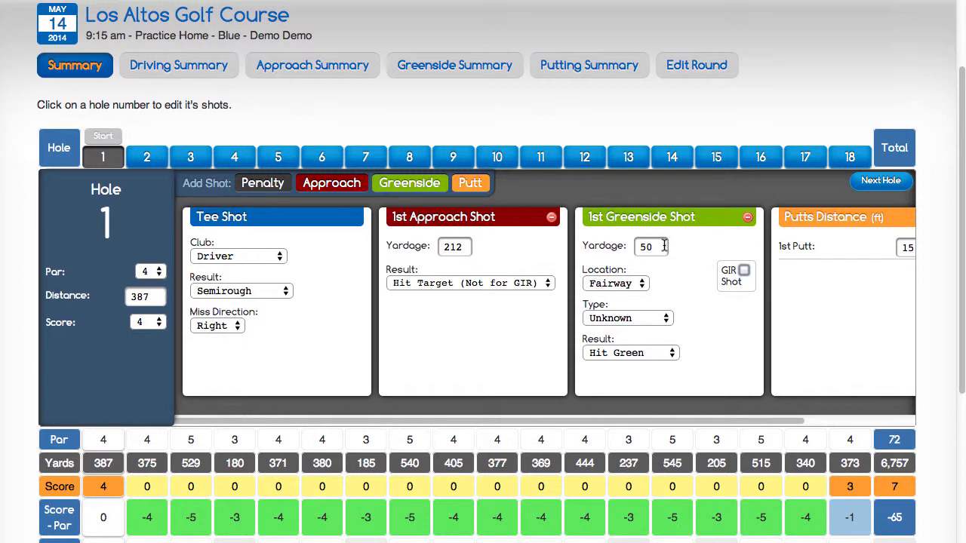
pyautogui.press('space')
pyautogui.press('space')
pyautogui.press('space')
pyautogui.press('Tab')
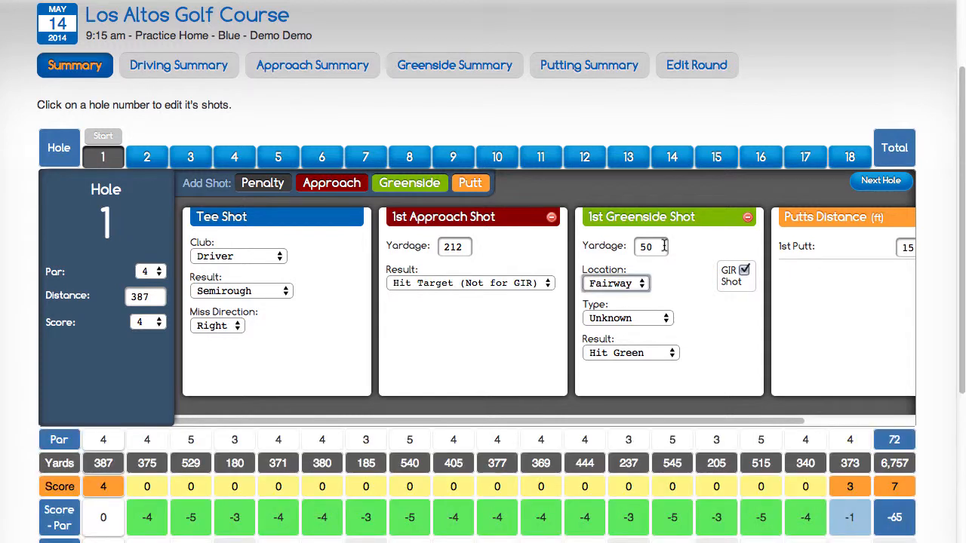
# Set the greenside shot's location on hole 1 to Rough and advance to hole 2
pyautogui.press('space')
pyautogui.press('Down')
pyautogui.press('Return')
pyautogui.press('Tab')
pyautogui.press('Tab')
pyautogui.press('Tab')
pyautogui.press('Tab')
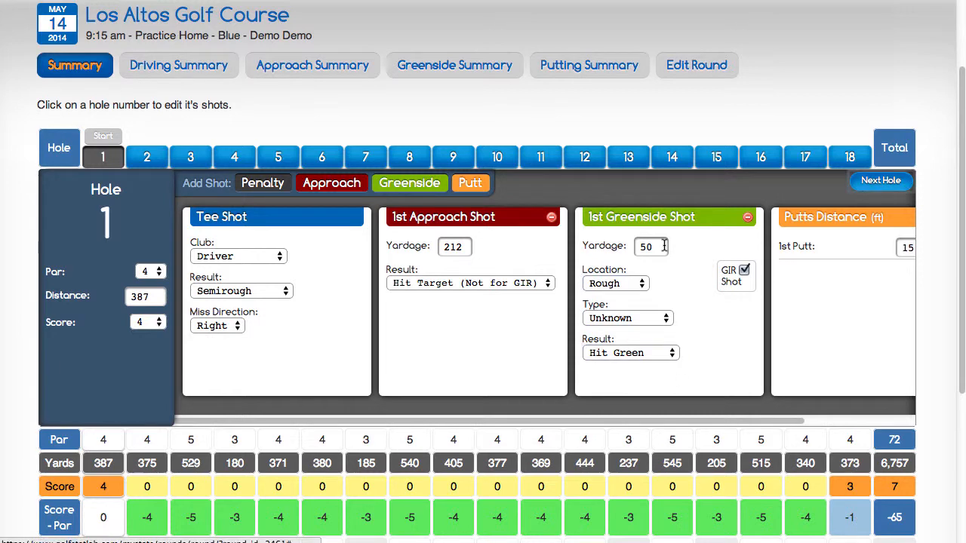
pyautogui.press('Return')
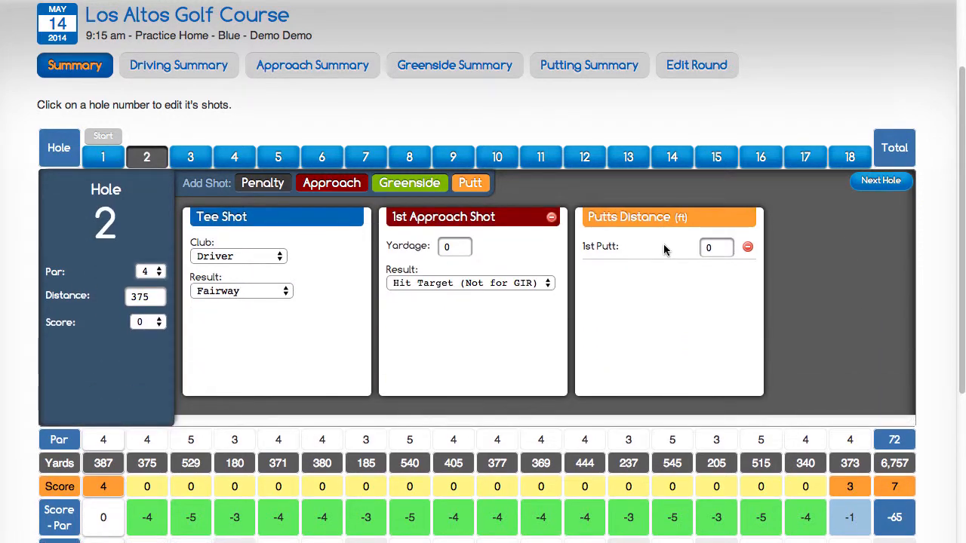
# Set the score for hole 2 to 4
pyautogui.press('Down')
pyautogui.press('Down')
pyautogui.press('Down')
pyautogui.press('Down')
pyautogui.press('Down')
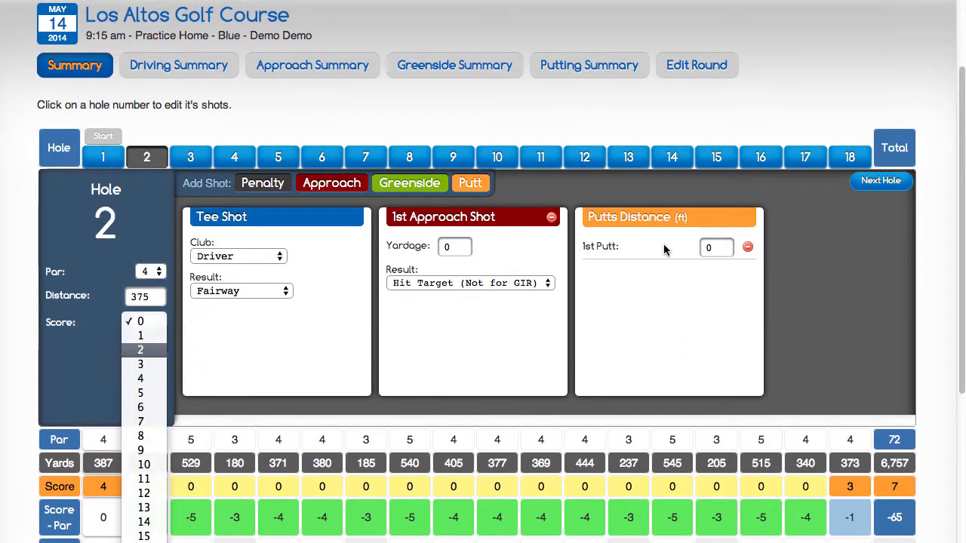
pyautogui.press('Return')
# Add a second putt to hole 2
pyautogui.press('Tab')
pyautogui.press('Tab')
pyautogui.press('Tab')
pyautogui.press('Tab')
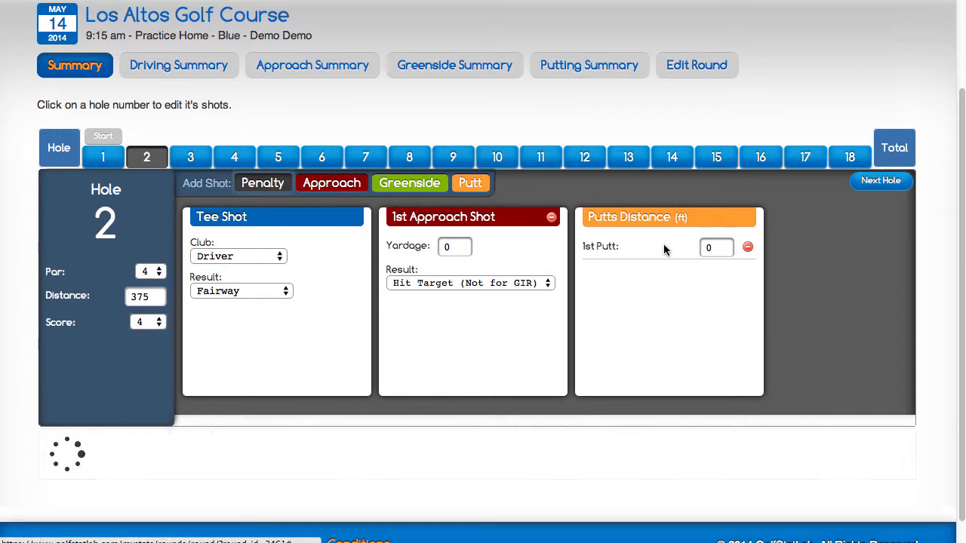
pyautogui.press('Return')
# Set the first approach shot on hole 2 to 175 yards with the result Yes (GIR)
pyautogui.press('Tab')
pyautogui.press('Tab')
pyautogui.press('Tab')
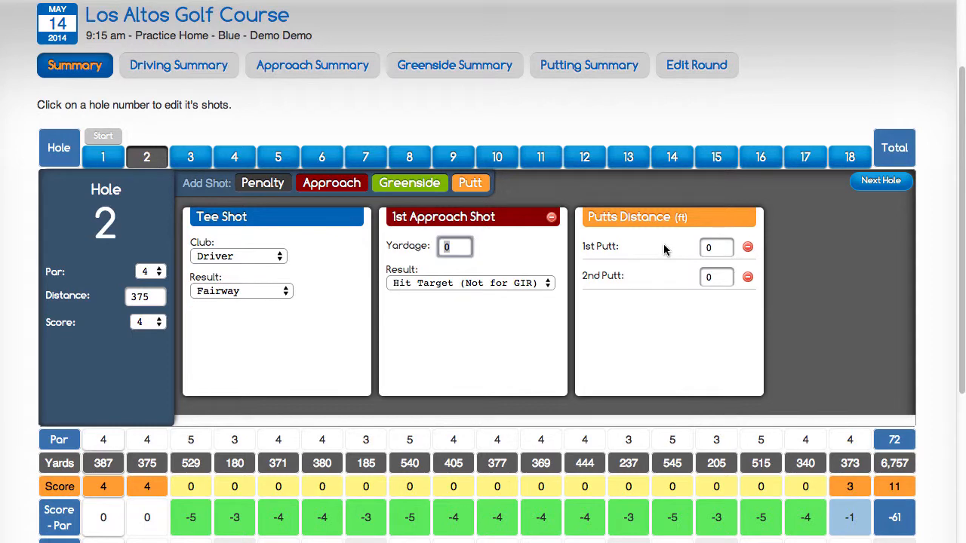
pyautogui.write('175')
pyautogui.press('Tab')
pyautogui.press('space')
pyautogui.press('Down')
pyautogui.press('Up')
pyautogui.press('Up')
pyautogui.press('Return')
pyautogui.press('Tab')
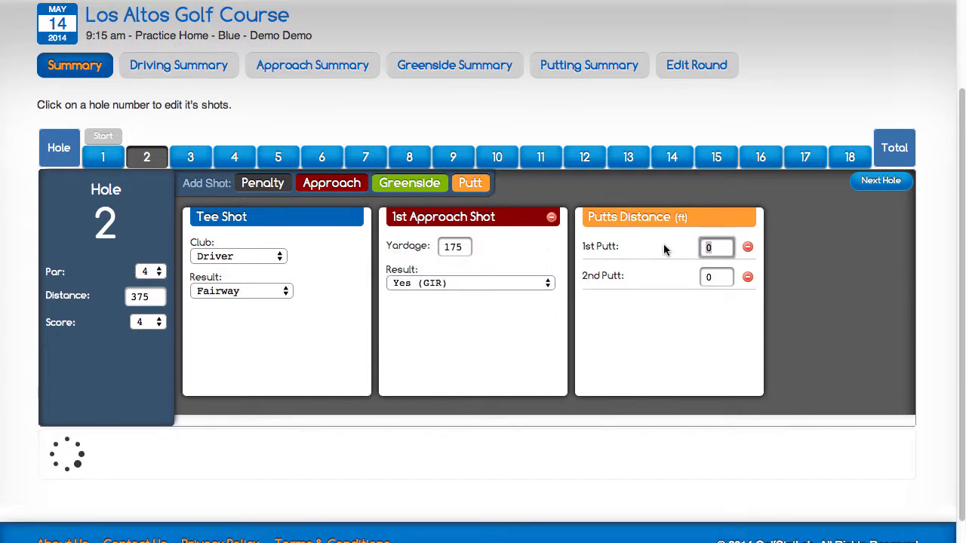
# Set hole 2's first putt to 10 ft and second putt to 2 ft, and advance to hole 3
pyautogui.write('10')
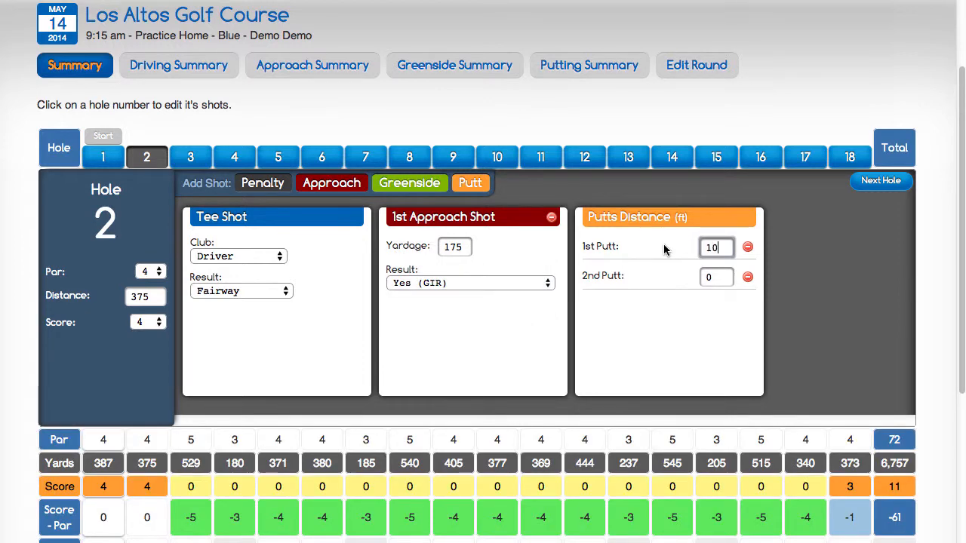
pyautogui.press('Tab')
pyautogui.write('2')
pyautogui.press('Tab')
pyautogui.press('Return')
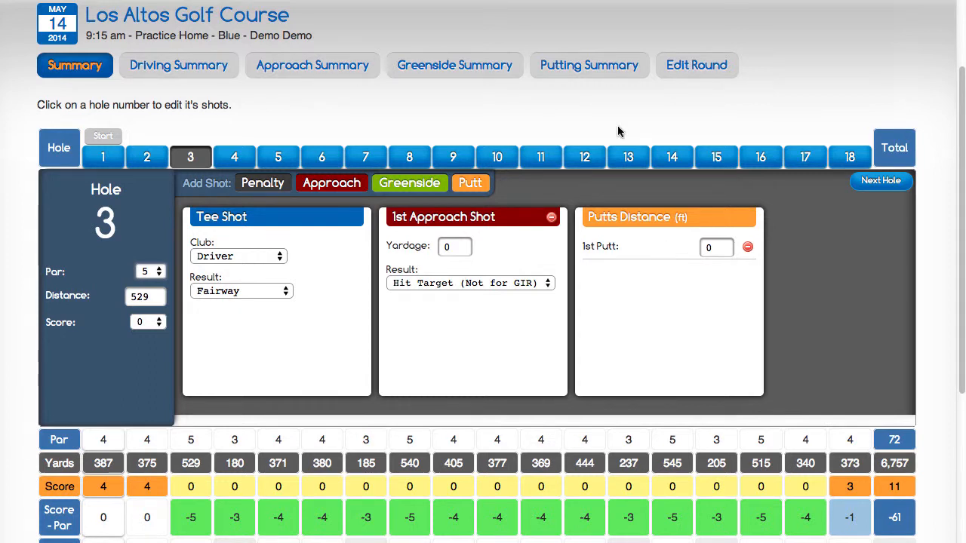
pyautogui.scroll(3, 862, 97)
pyautogui.scroll(-5, 837, 143)
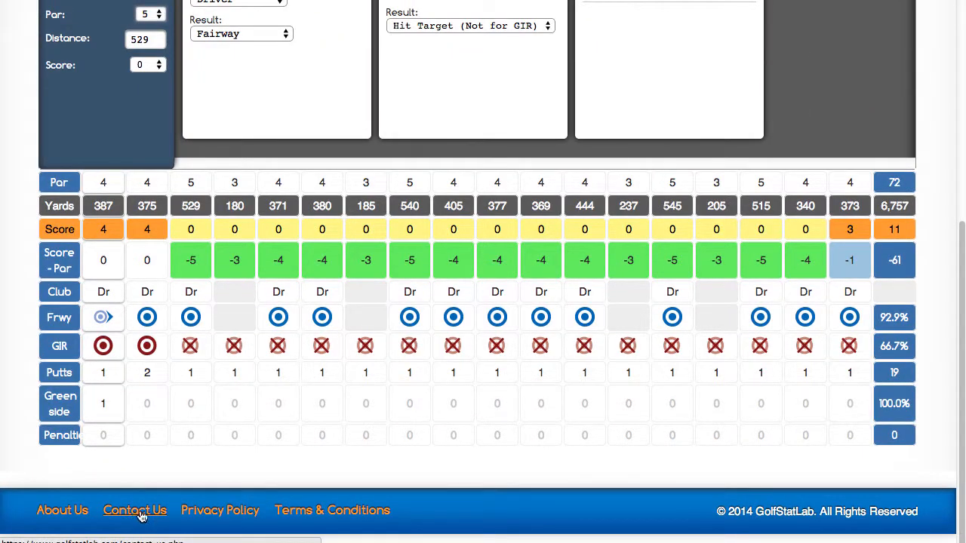
pyautogui.scroll(2, 939, 213)
pyautogui.scroll(3, 939, 213)
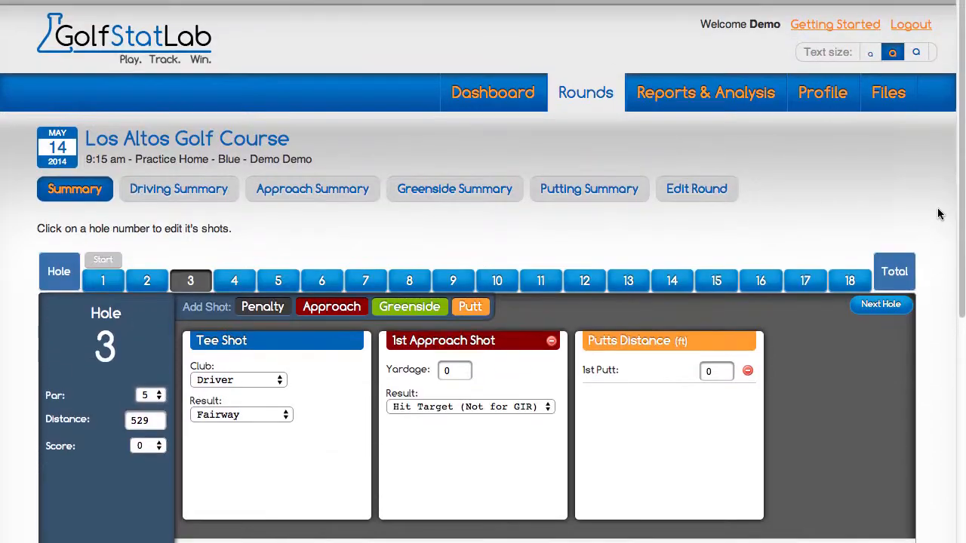